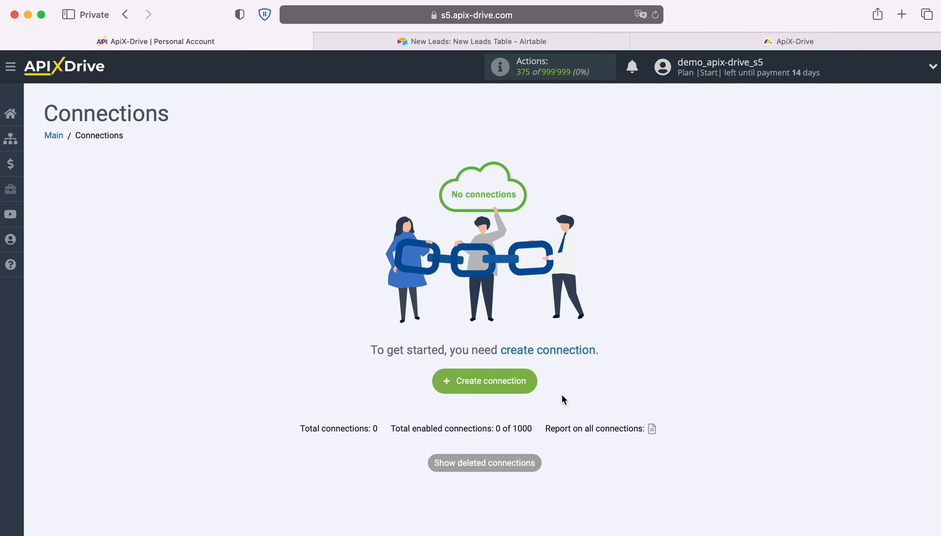
Step: Create a new connection and set its data source system to Airtable
left_click(527, 377)
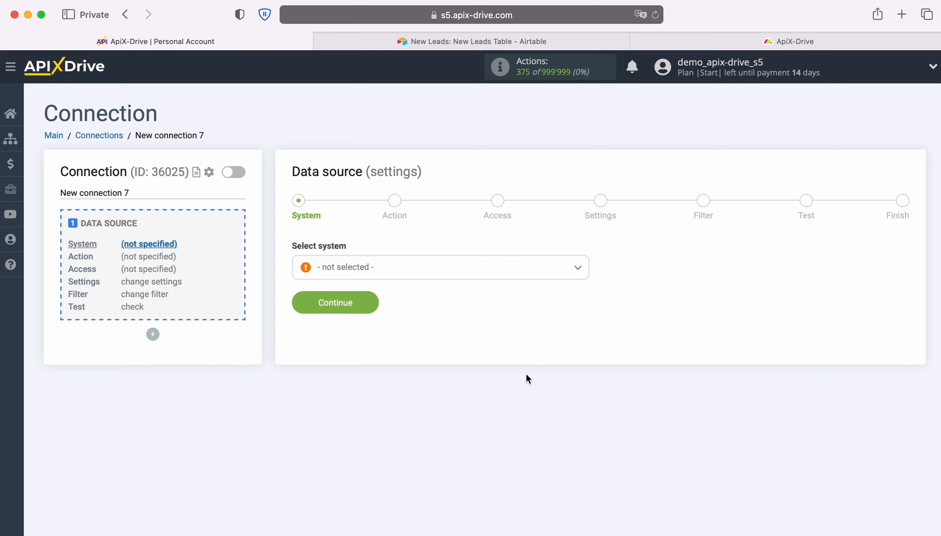
left_click(506, 271)
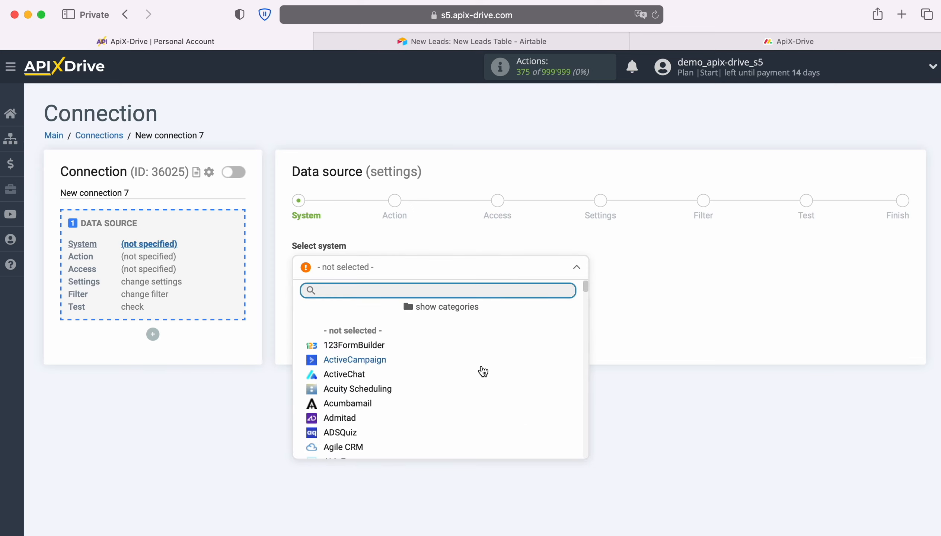
scroll(479, 372, "down", 2)
left_click(356, 382)
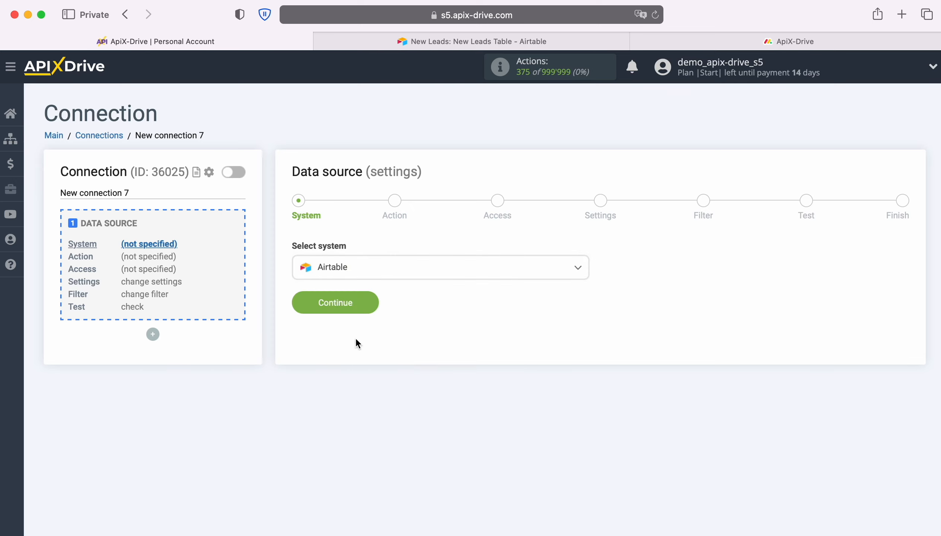
left_click(370, 300)
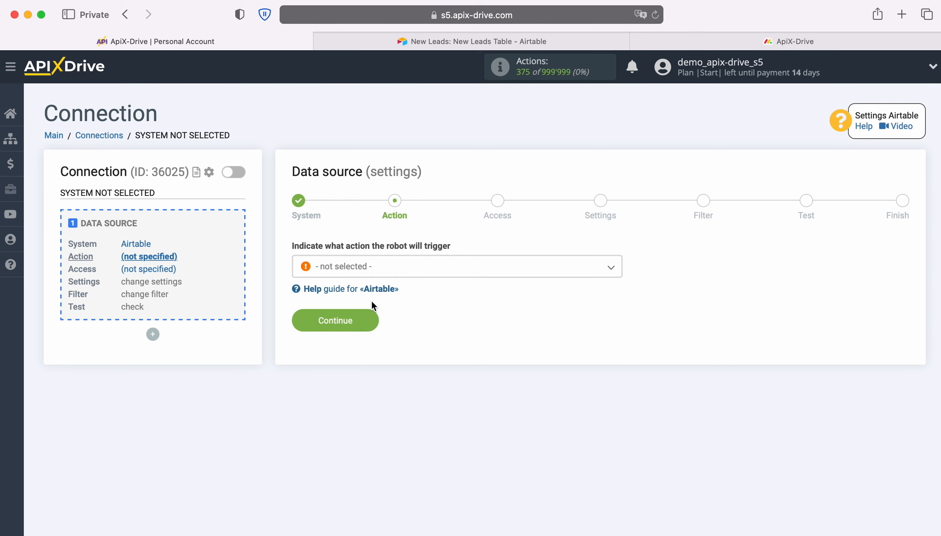
Step: Set the Airtable data source action to Get ROWS (new) and proceed to the access stage
left_click(436, 274)
left_click(376, 330)
left_click(365, 315)
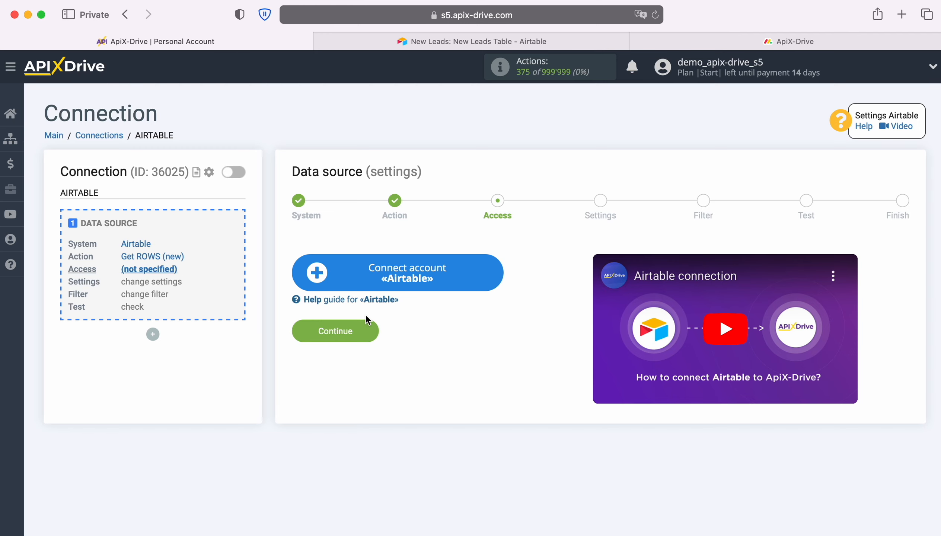
Step: Start connecting an Airtable account and sign in with the saved account e-mail and password
left_click(498, 268)
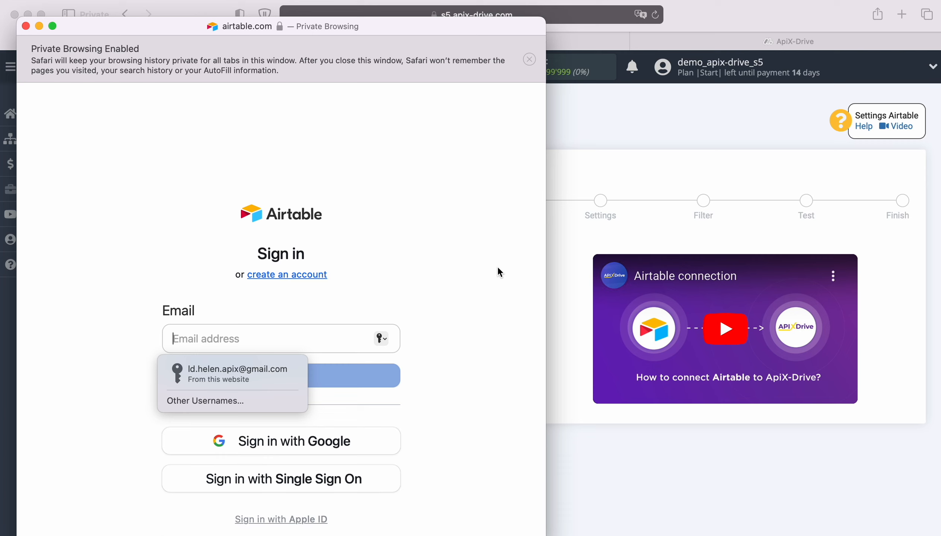
left_click(291, 369)
left_click(290, 375)
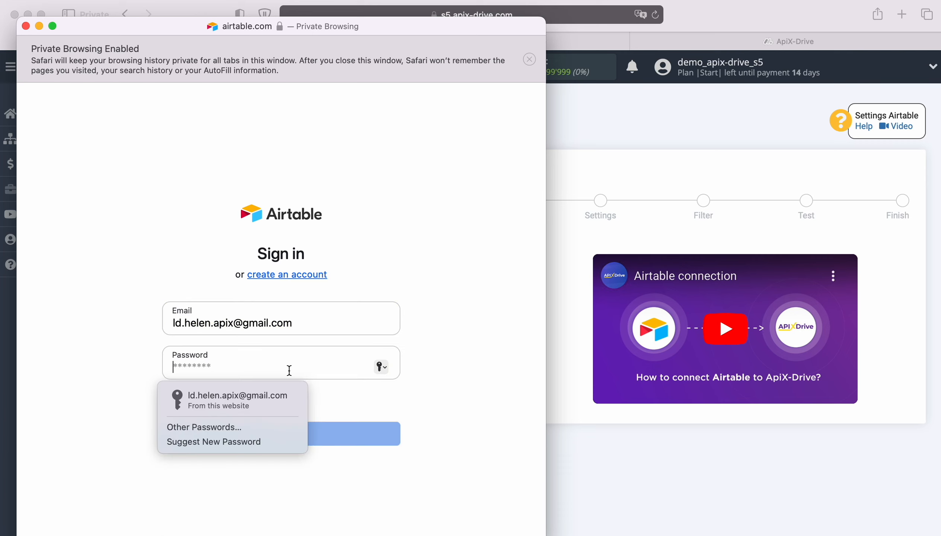
left_click(261, 399)
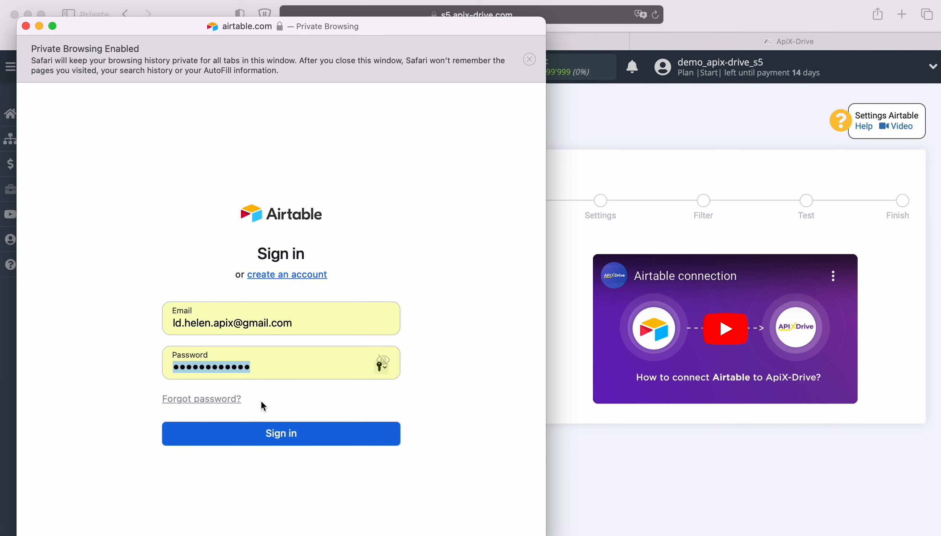
left_click(281, 440)
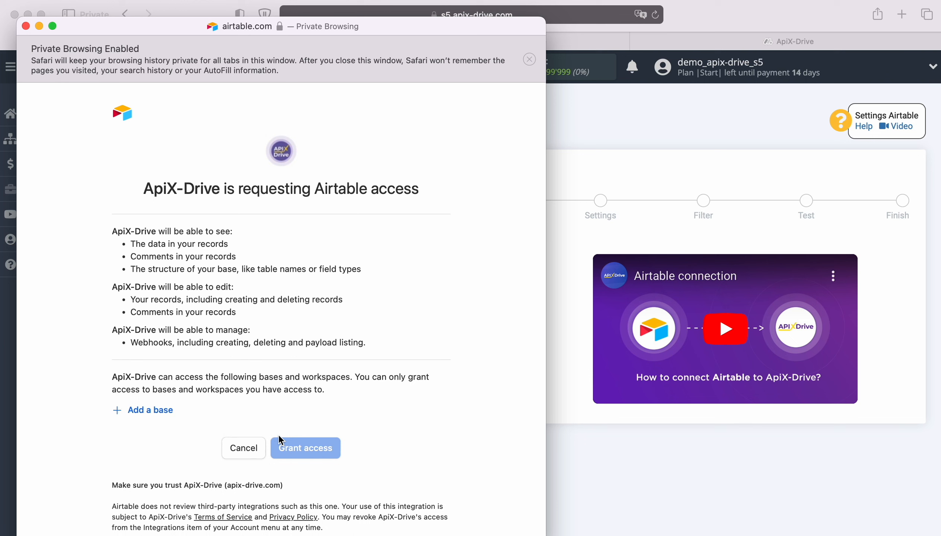
Step: Grant ApiX-Drive access to the New Leads and New Orders bases in Airtable
left_click(156, 410)
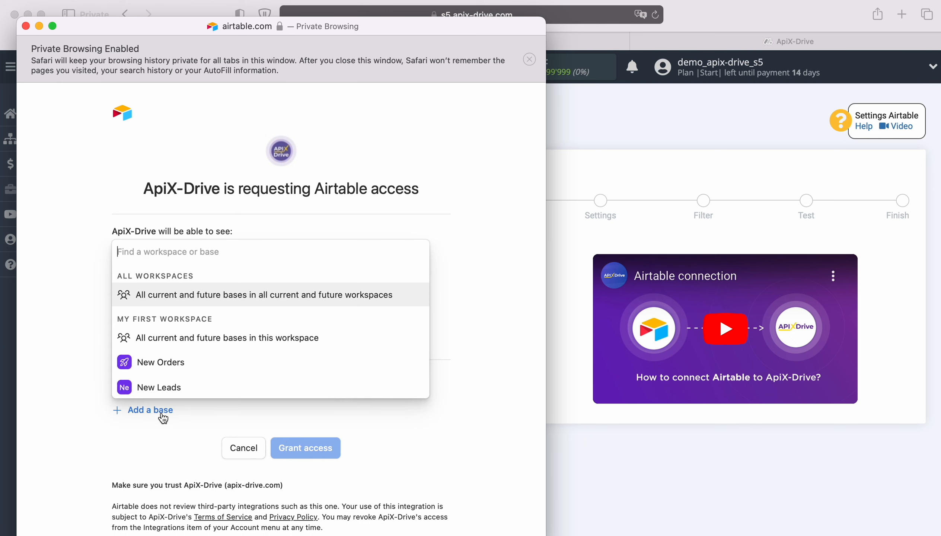
left_click(166, 387)
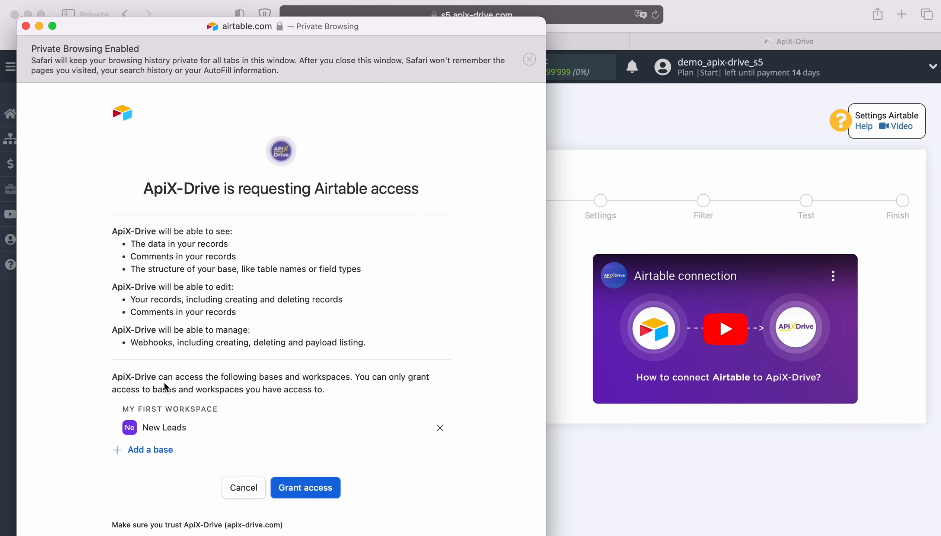
left_click(161, 451)
left_click(184, 424)
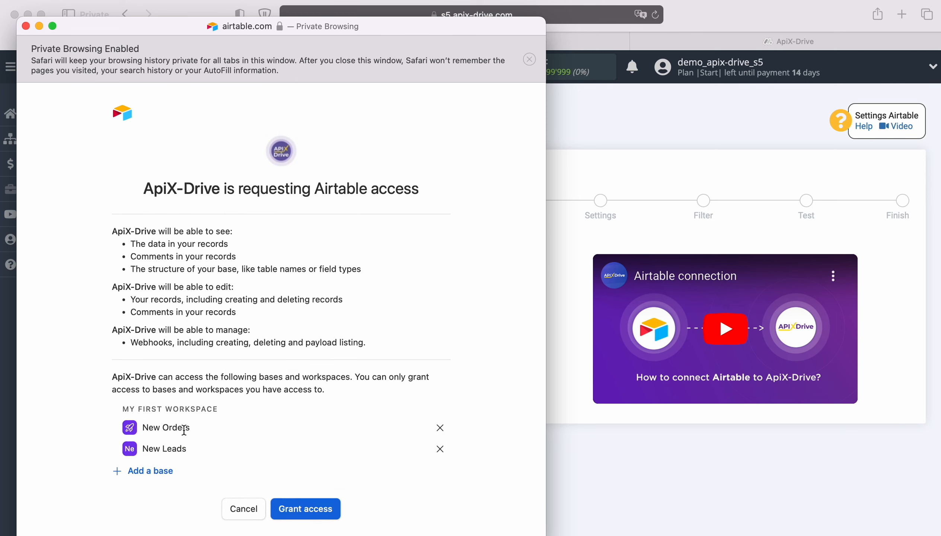
scroll(184, 429, "down", 3)
left_click(314, 435)
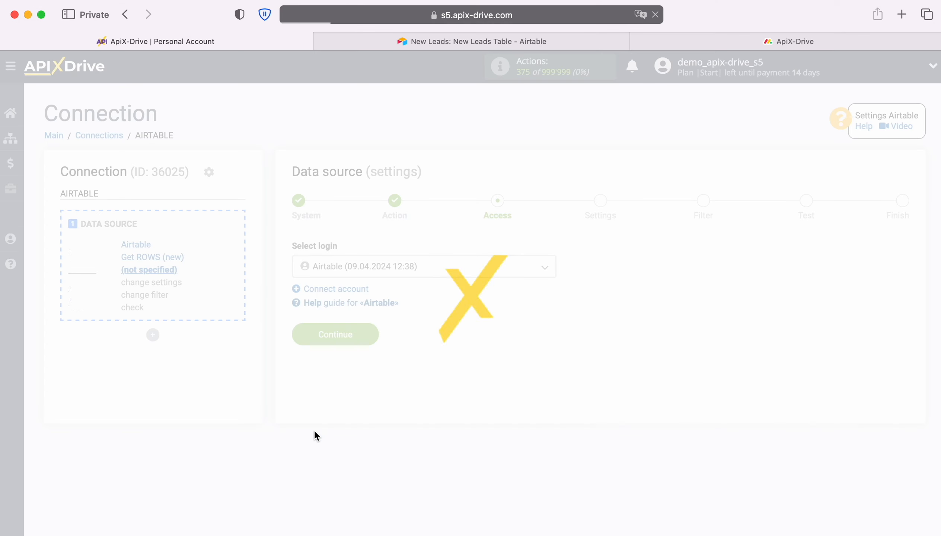
Step: Select the newly connected Airtable login for the data source and proceed to its settings
left_click(487, 271)
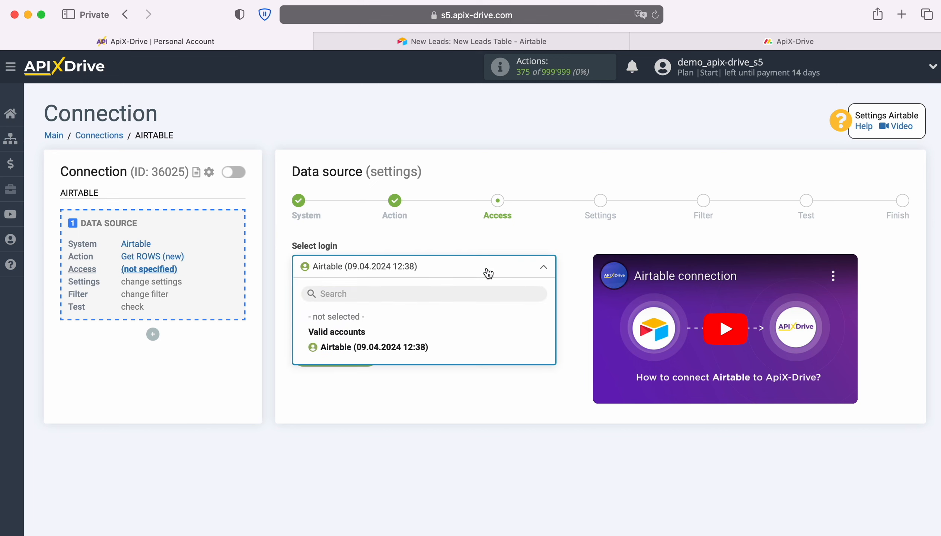
left_click(415, 347)
left_click(371, 355)
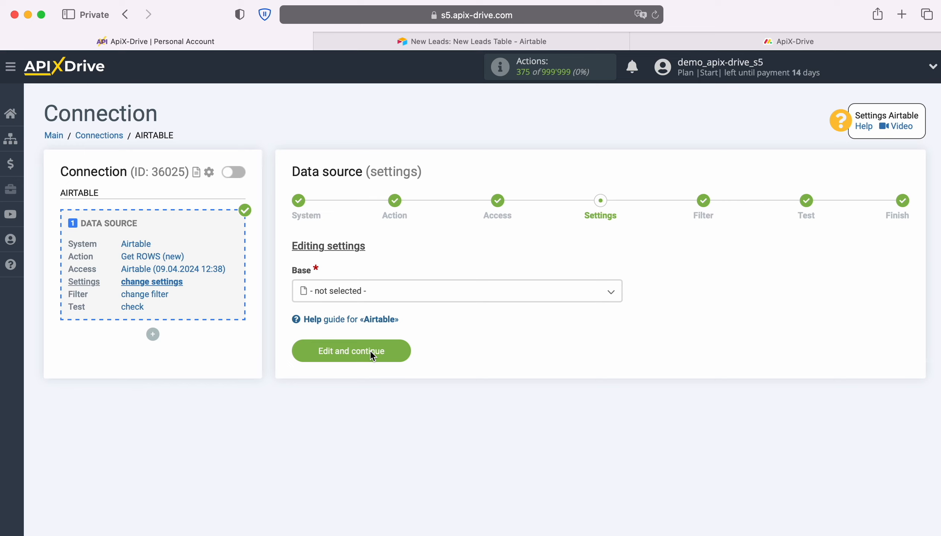
Step: Set the source base to New Leads and the table to New Leads Table, and open the Created time column choices
left_click(373, 290)
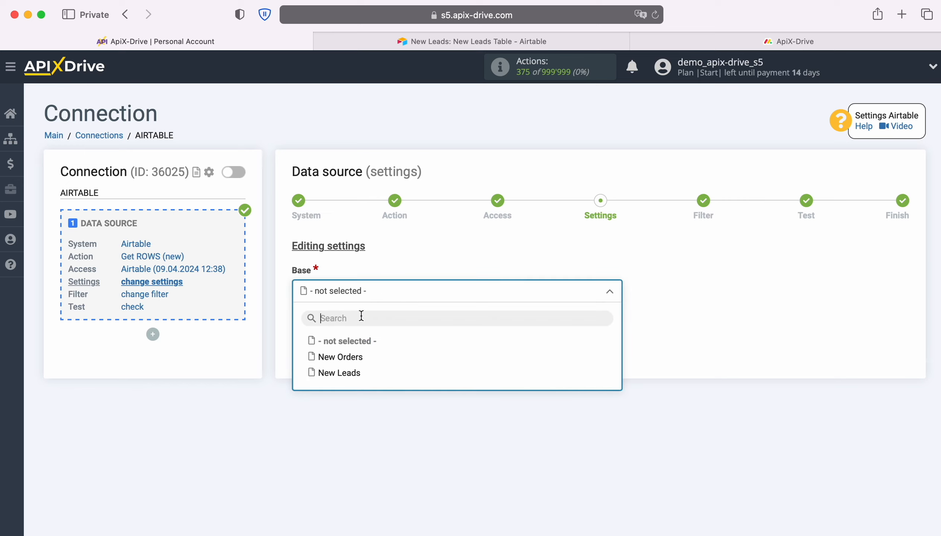
left_click(345, 374)
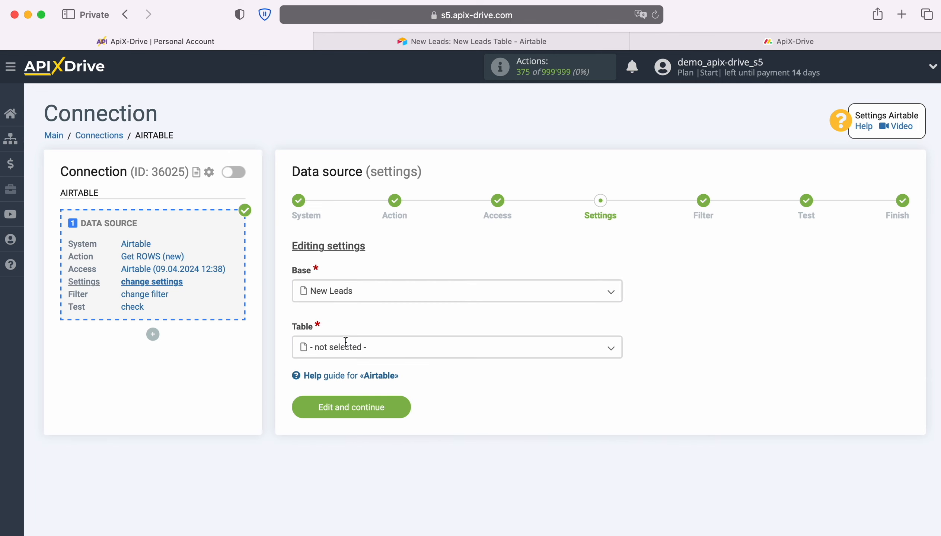
left_click(345, 343)
left_click(366, 416)
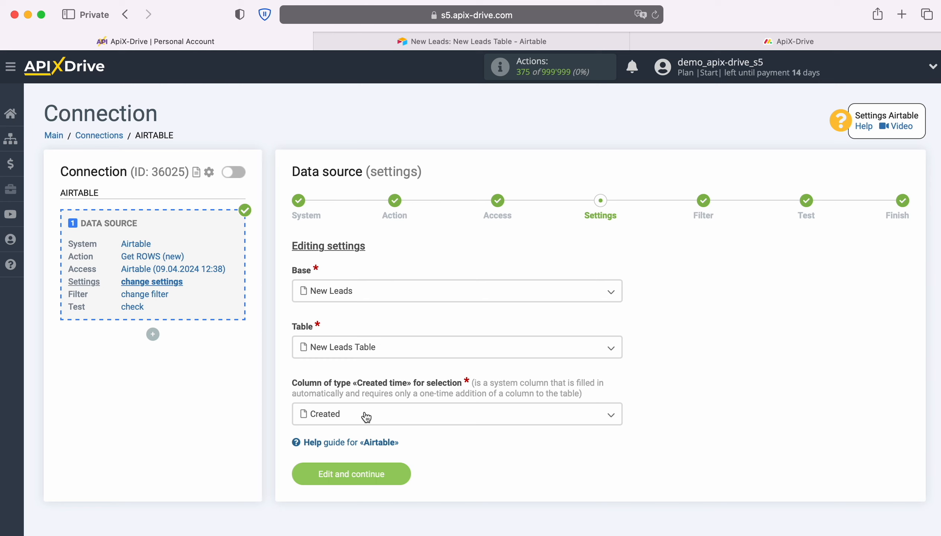
left_click(366, 416)
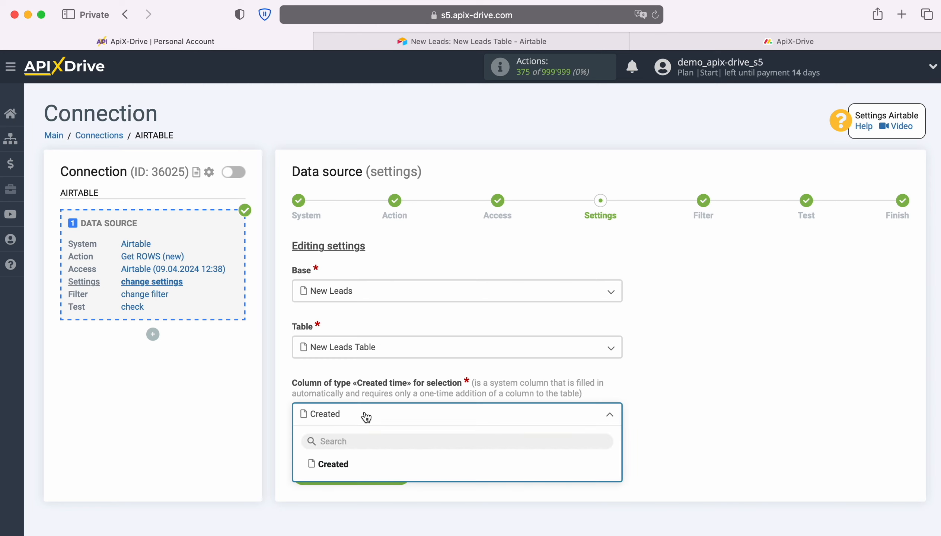
Step: Look through the new-field types of Airtable's New Leads Table for Created time, add nothing, and return to the ApiX-Drive connection
left_click(426, 42)
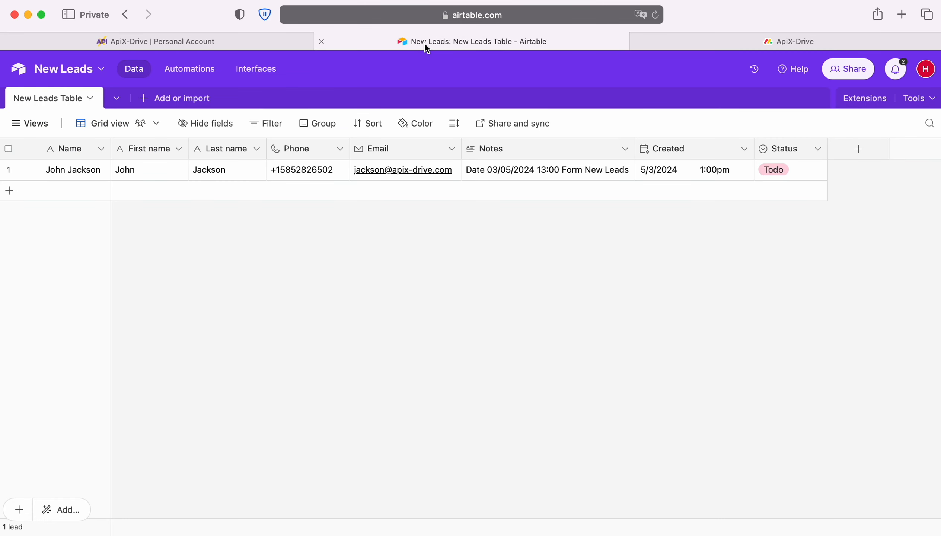
left_click(859, 150)
scroll(776, 300, "down", 10)
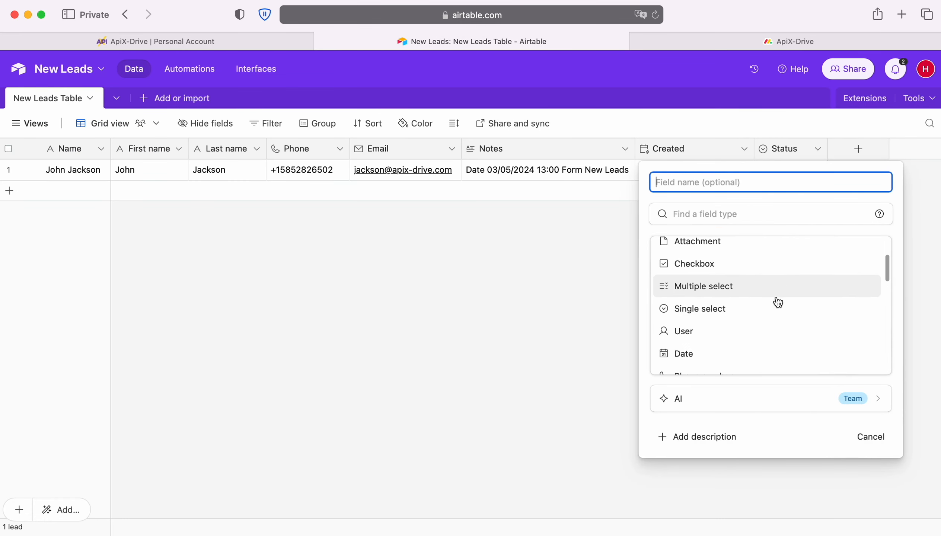
scroll(776, 301, "down", 5)
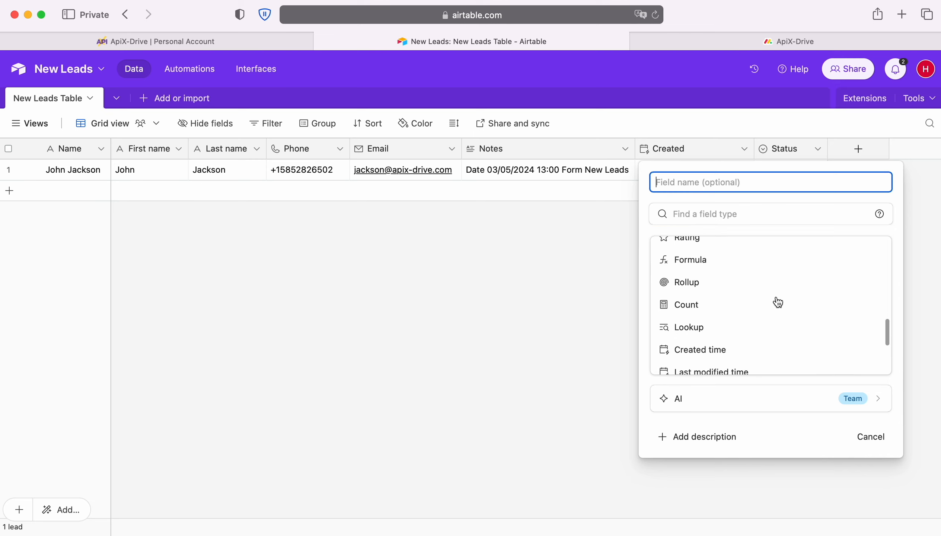
left_click(379, 293)
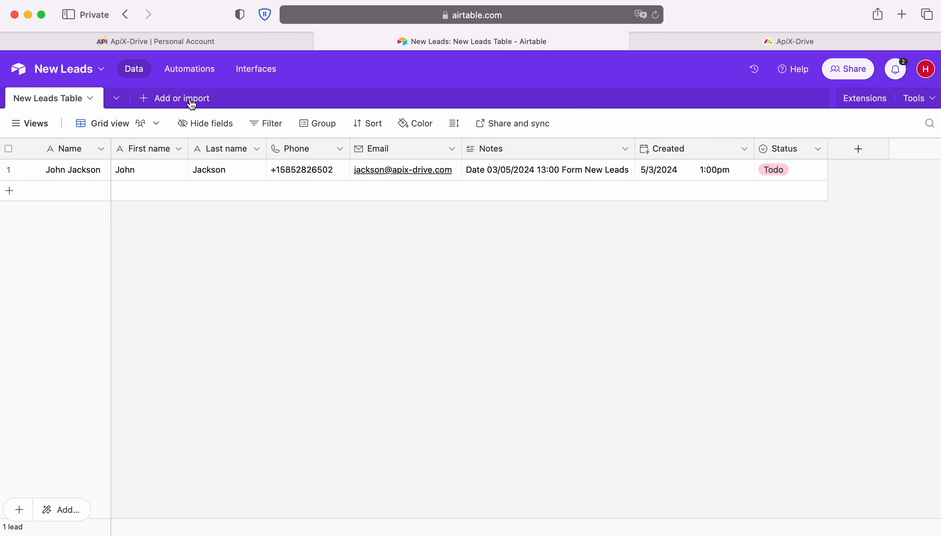
left_click(101, 41)
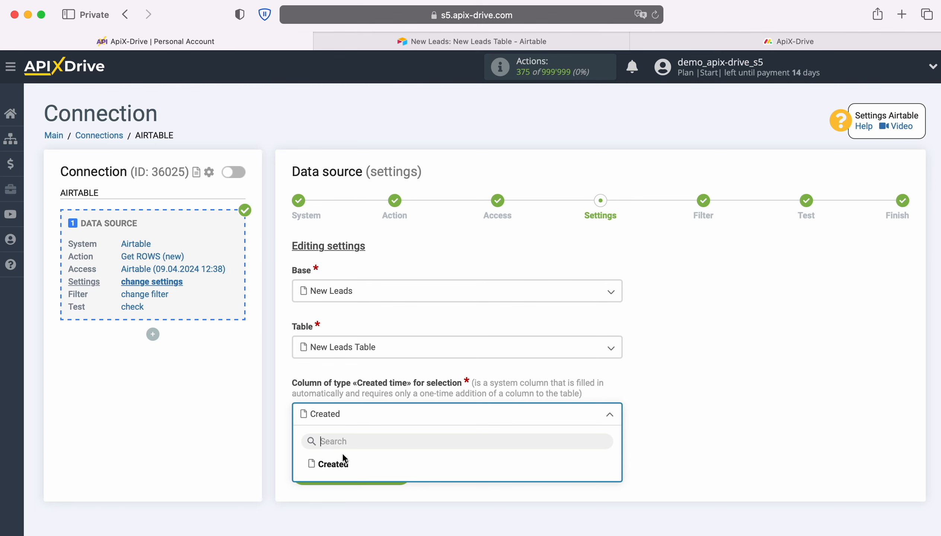
Step: Choose Created as the Created time column and complete the Airtable source setup without a filter, accepting its test data
left_click(337, 465)
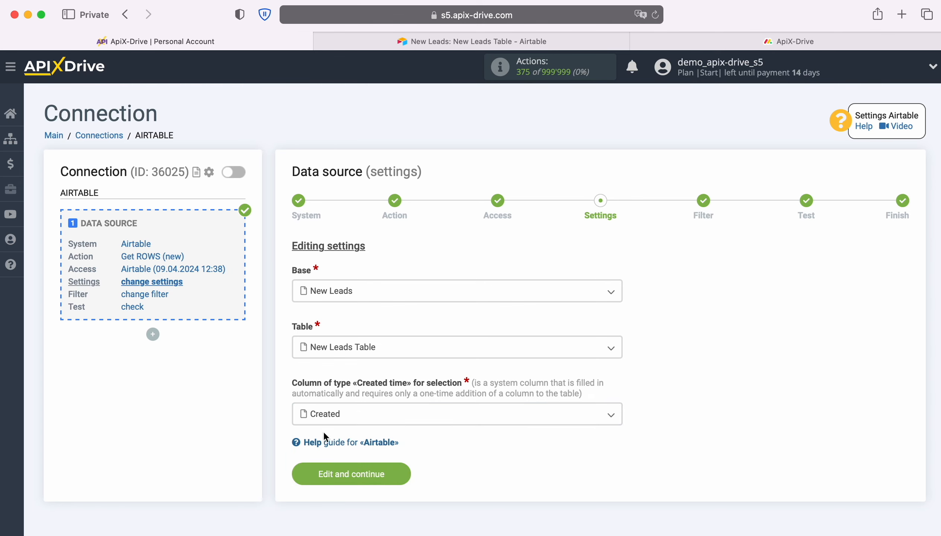
left_click(400, 475)
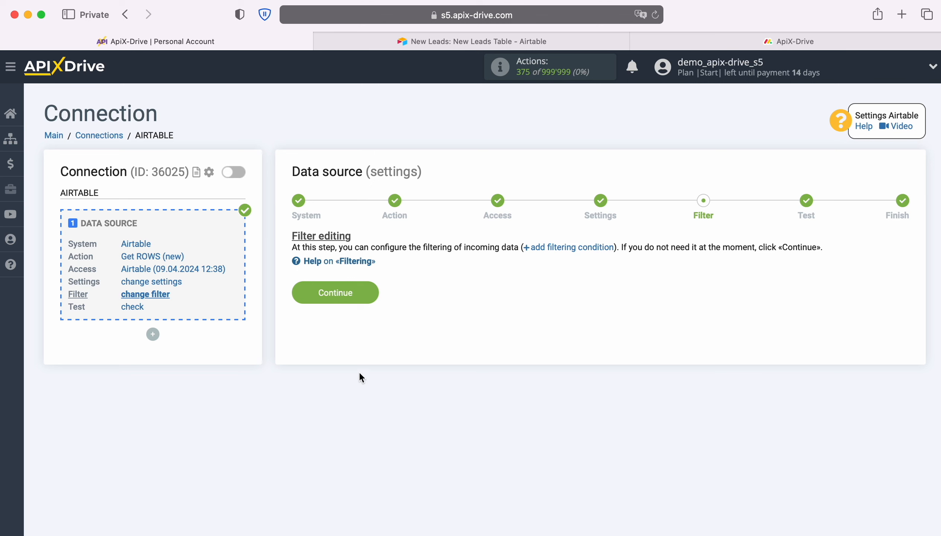
left_click(371, 288)
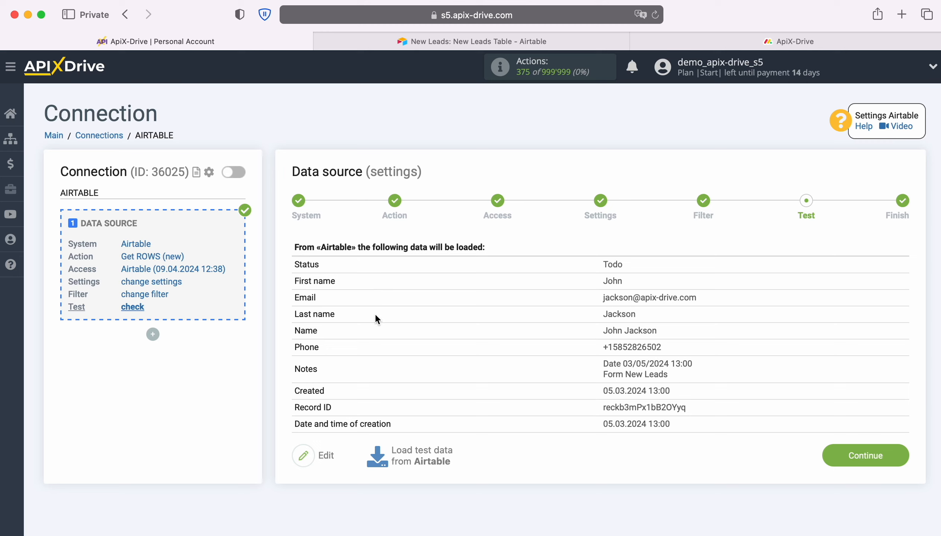
left_click(904, 453)
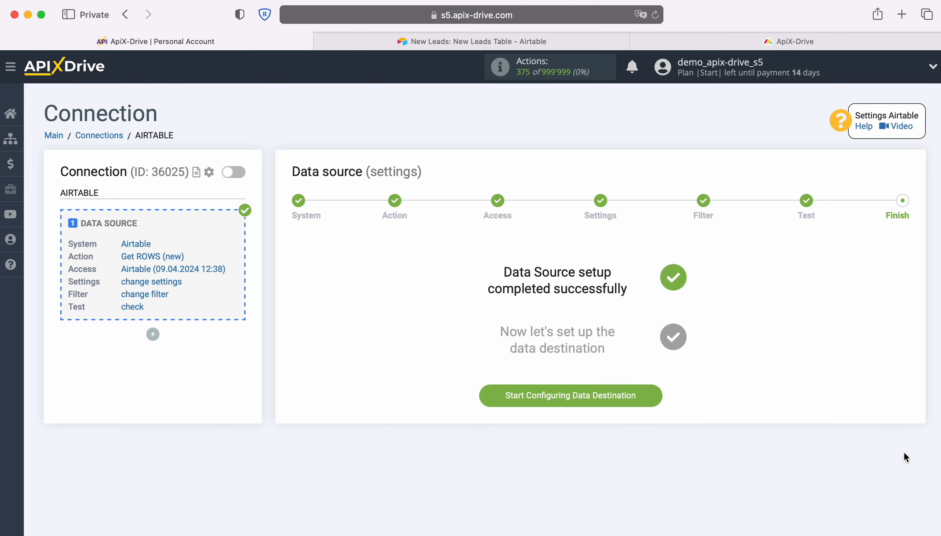
Step: Start configuring the data destination and set its system to Monday.com
left_click(657, 392)
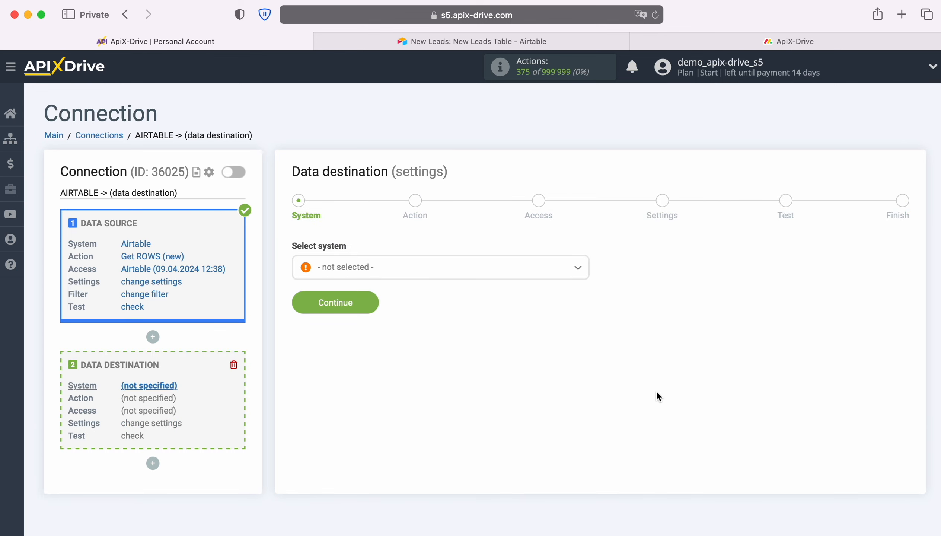
left_click(538, 274)
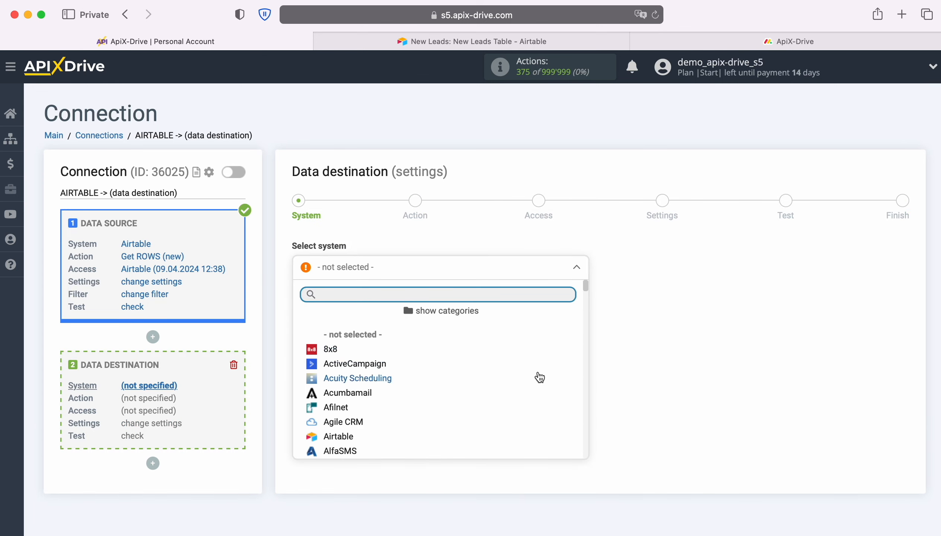
scroll(540, 375, "down", 3)
scroll(540, 375, "down", 12)
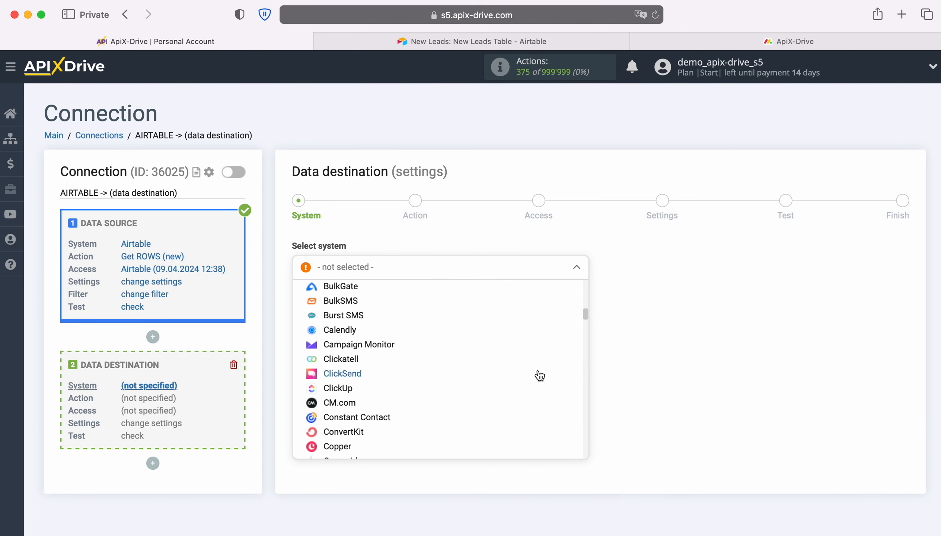
scroll(540, 375, "down", 12)
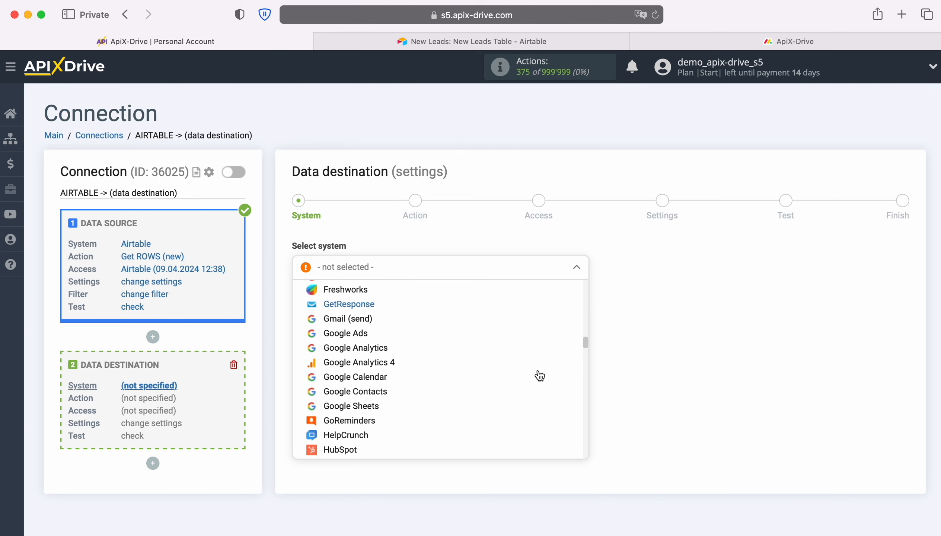
scroll(540, 375, "down", 12)
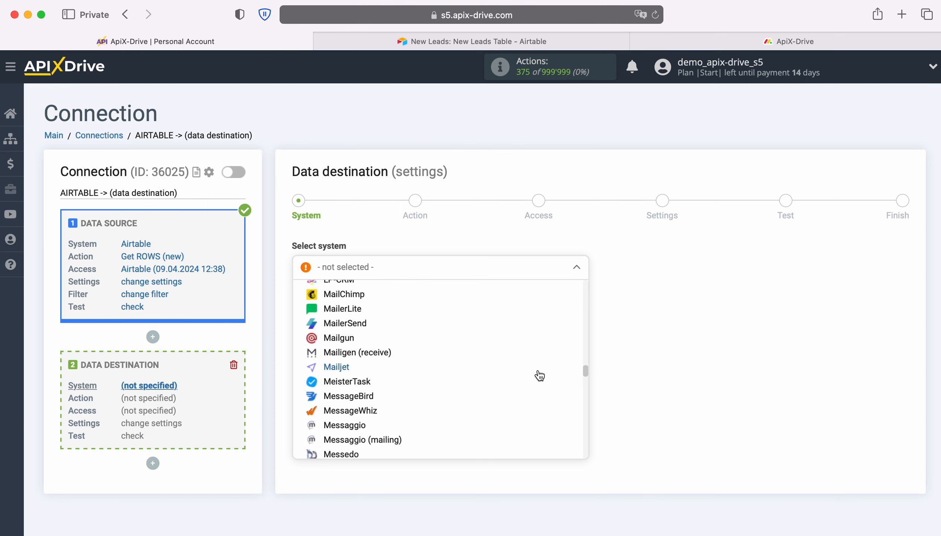
scroll(540, 375, "down", 3)
left_click(358, 360)
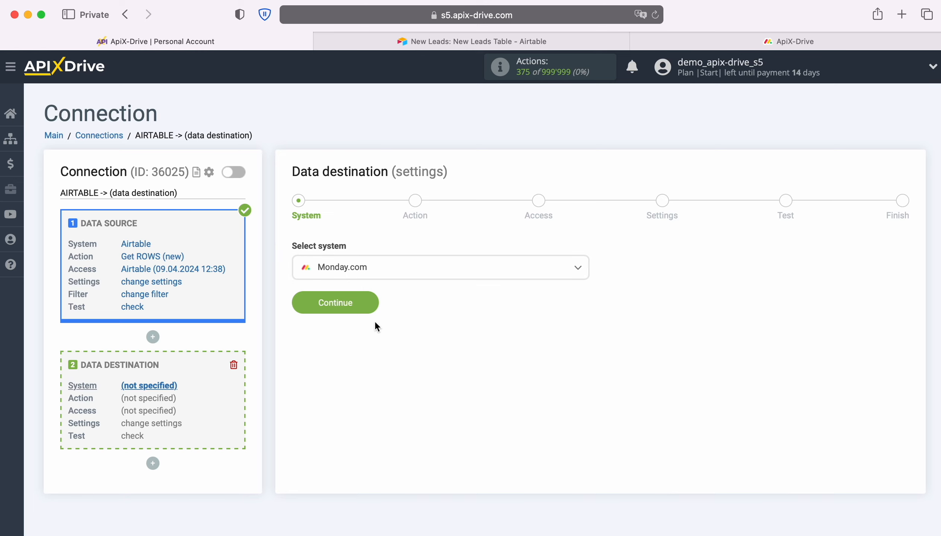
left_click(373, 303)
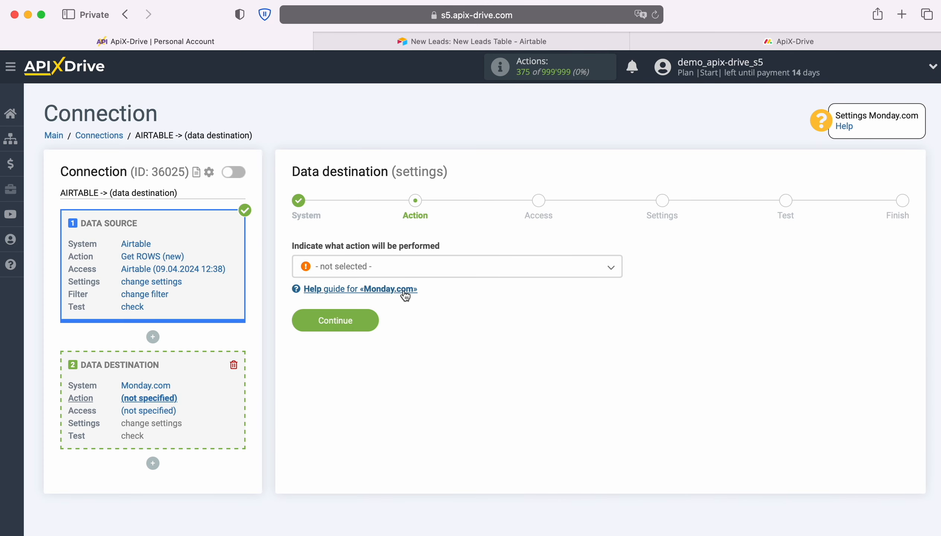
Step: Set the destination action to Create NOTE and begin connecting a Monday.com account
left_click(411, 273)
left_click(373, 330)
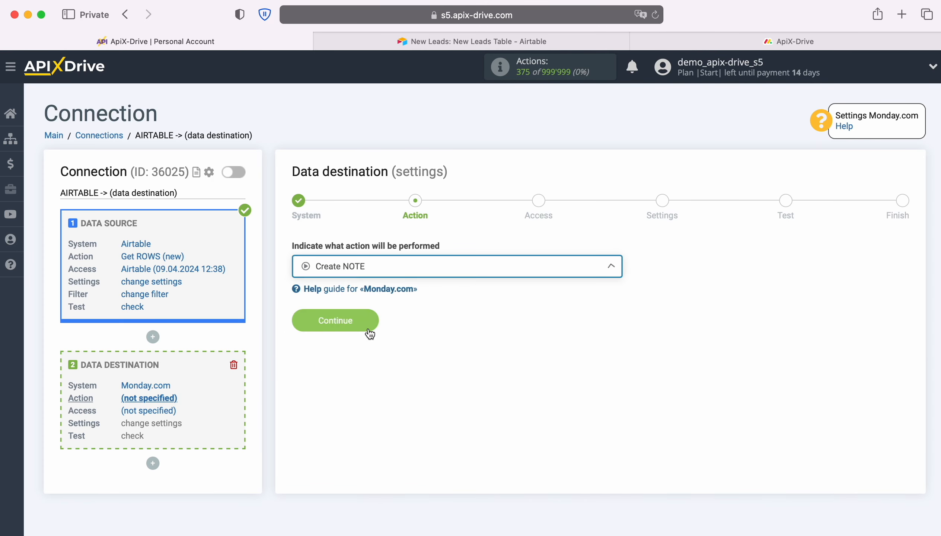
left_click(370, 321)
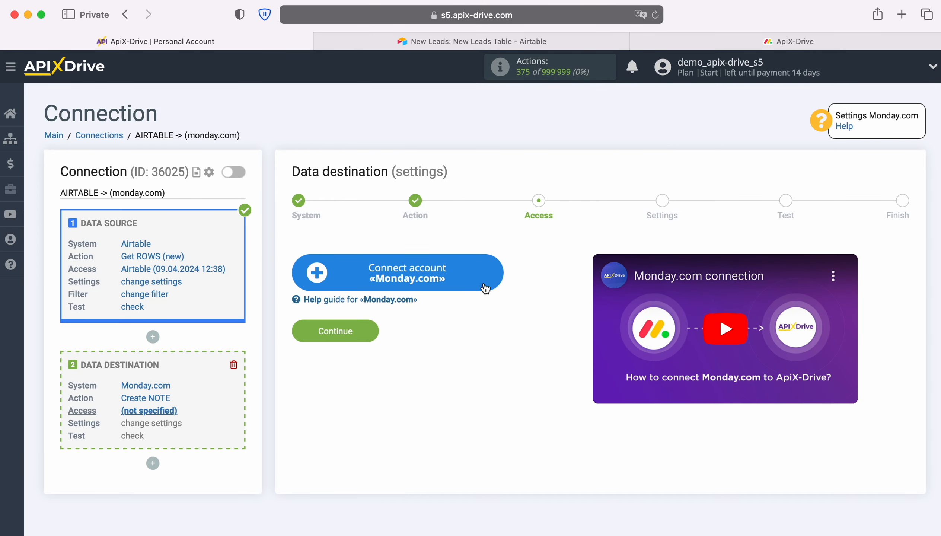
left_click(493, 272)
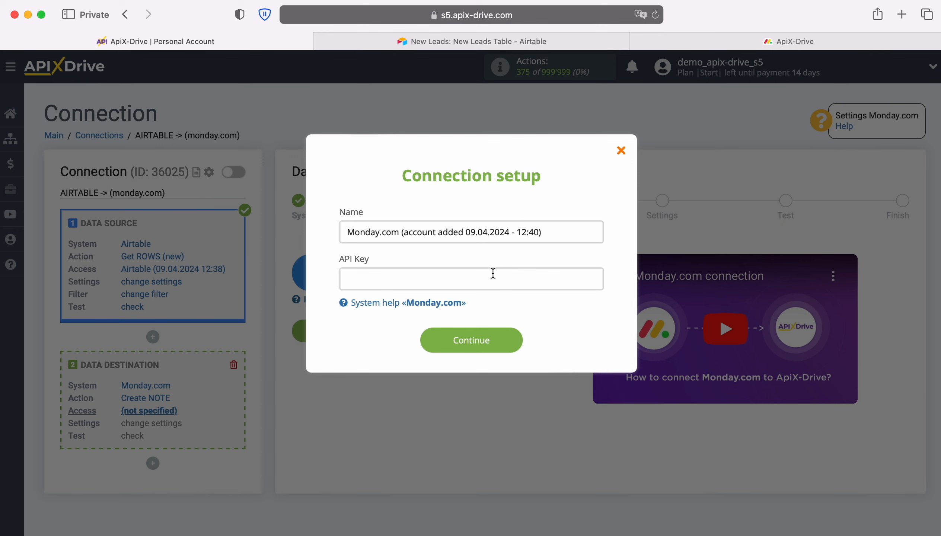
Step: Switch to monday.com, open the personal access tokens in the Developer Center, then reveal and copy the API token
left_click(766, 44)
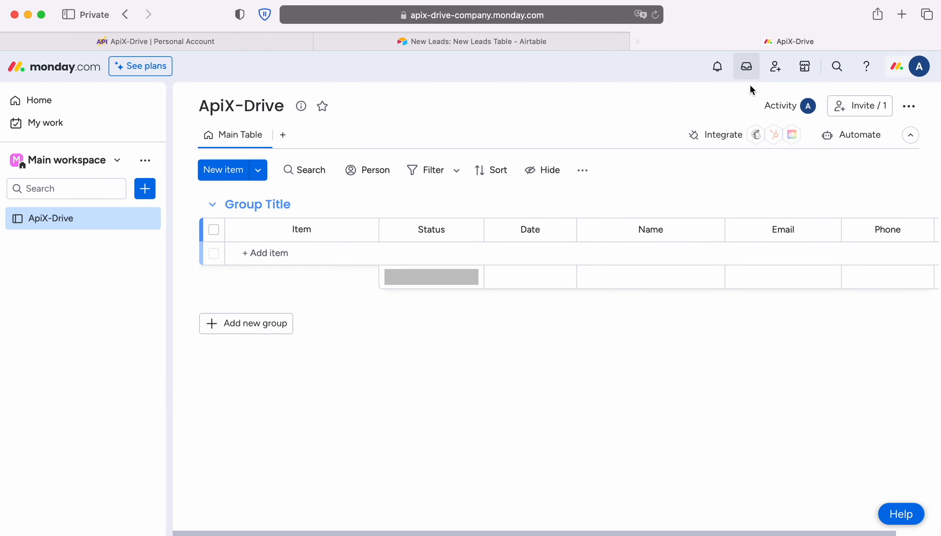
left_click(917, 68)
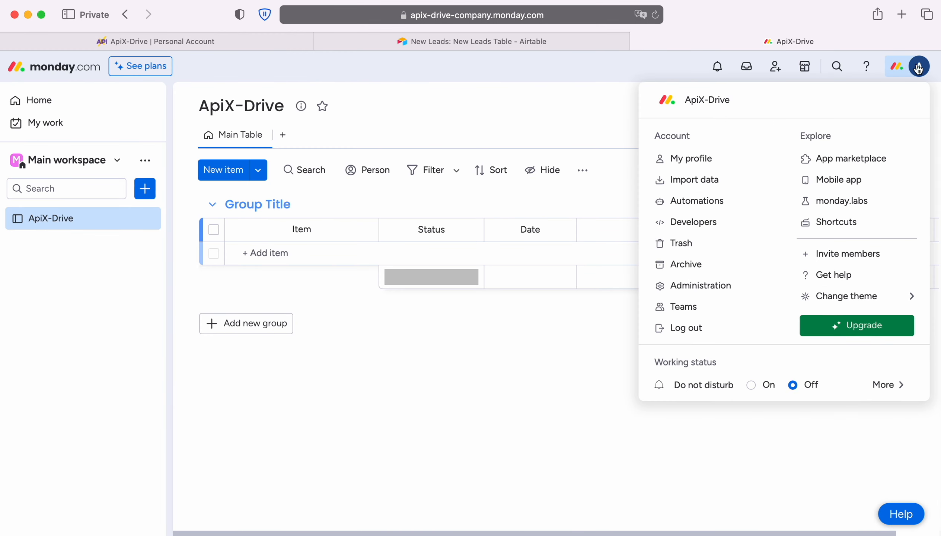
left_click(707, 223)
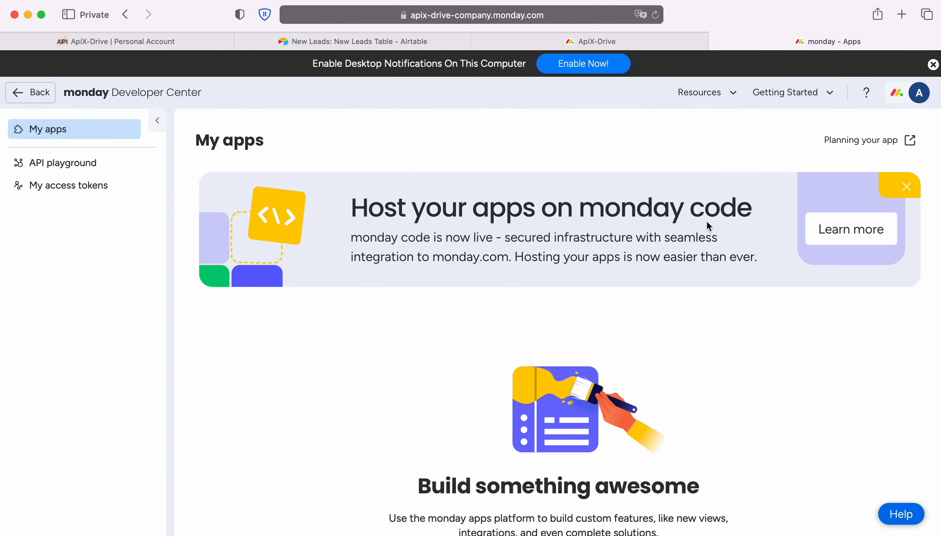
left_click(70, 186)
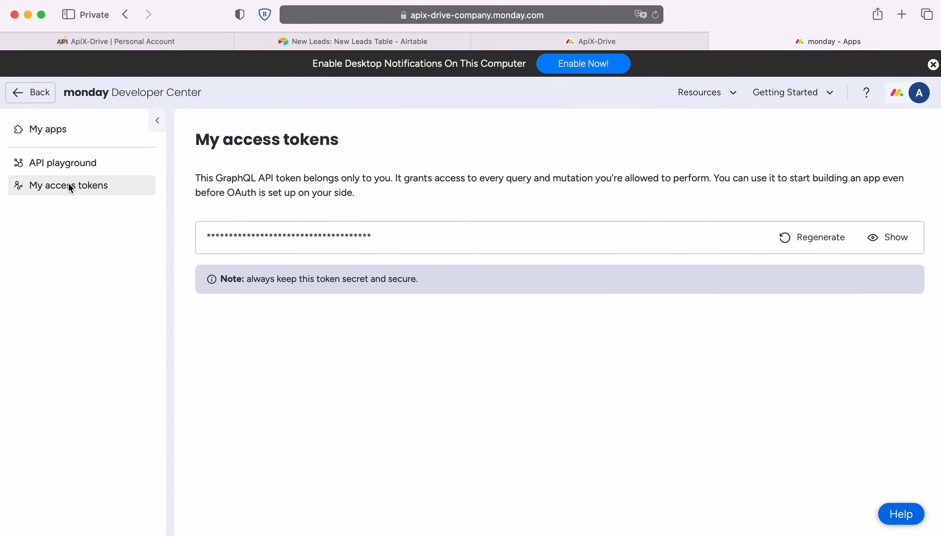
left_click(883, 242)
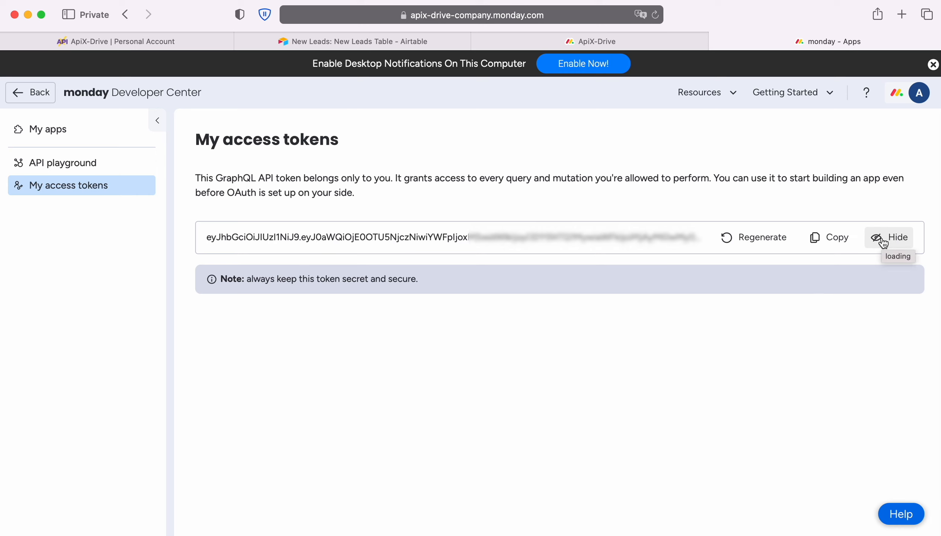
left_click(834, 238)
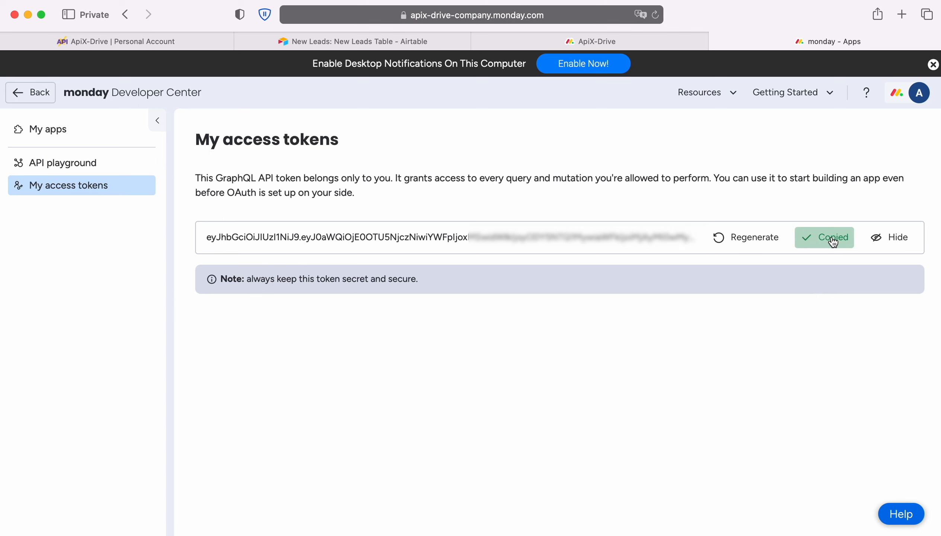
Step: Return to the ApiX-Drive connection setup, paste the copied token as the API Key, and save the Monday.com account
left_click(170, 42)
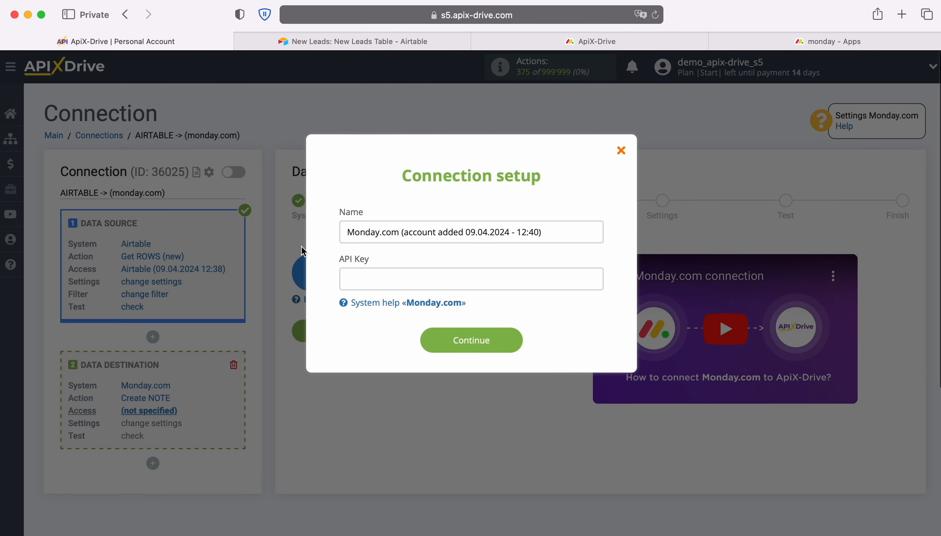
right_click(371, 281)
left_click(408, 328)
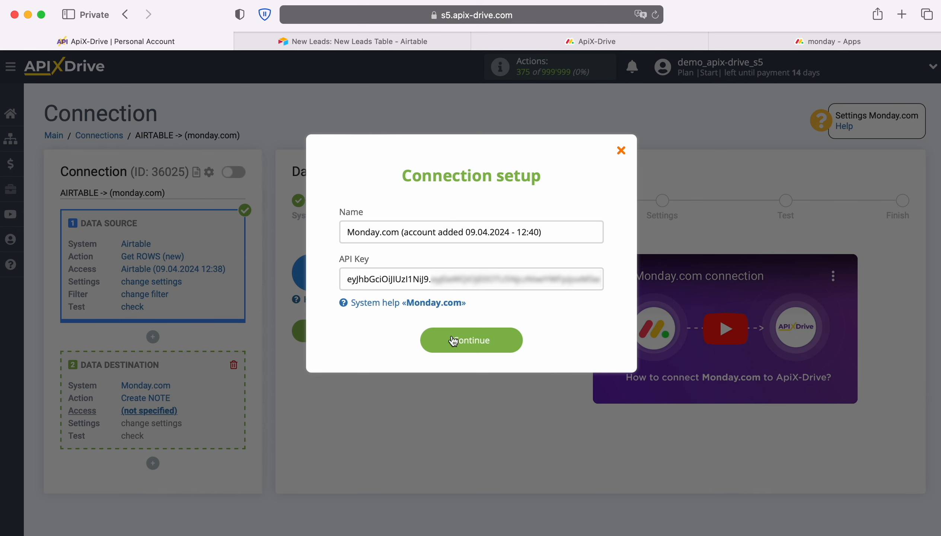
left_click(517, 341)
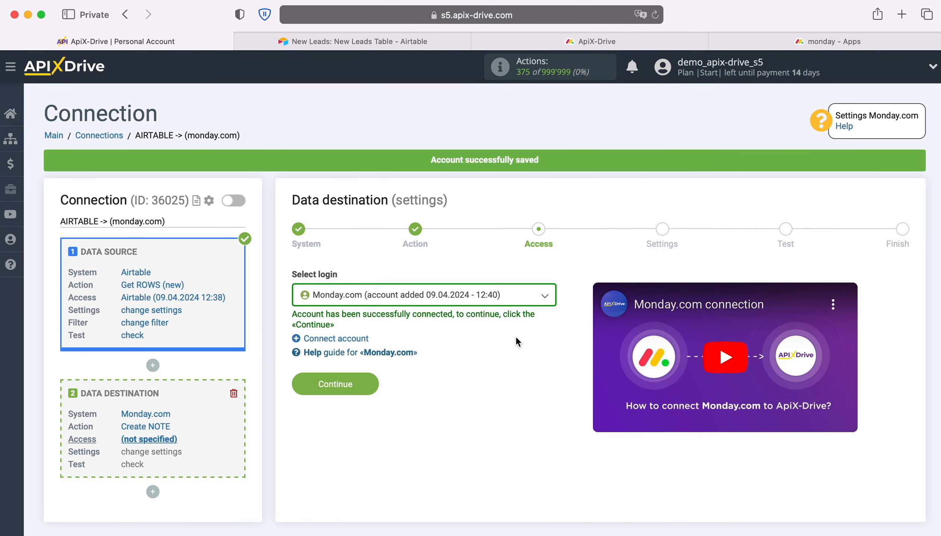
Step: Select the newly connected Monday.com account as the destination login and continue to the settings
left_click(515, 298)
left_click(504, 371)
left_click(369, 382)
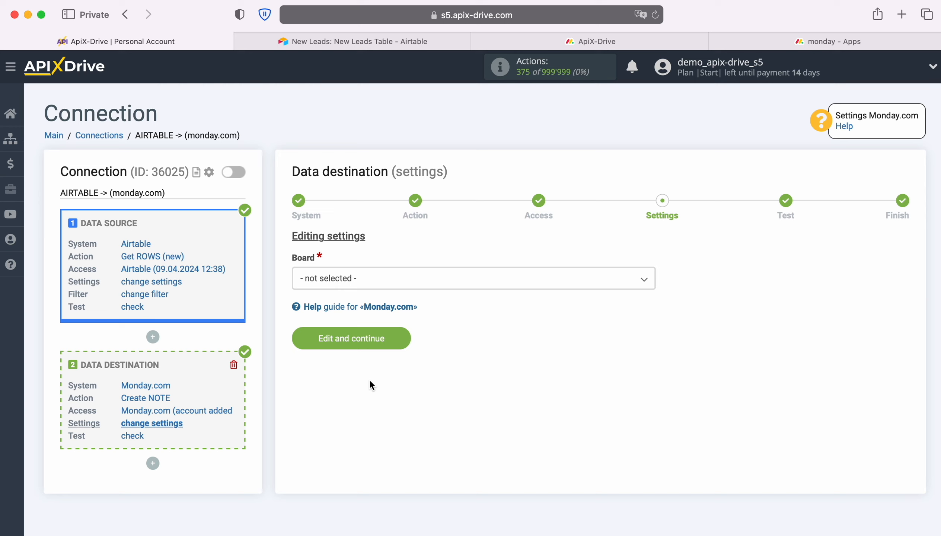
Step: Set the destination board to ApiX-Drive and the group to Group Title
left_click(355, 281)
left_click(339, 344)
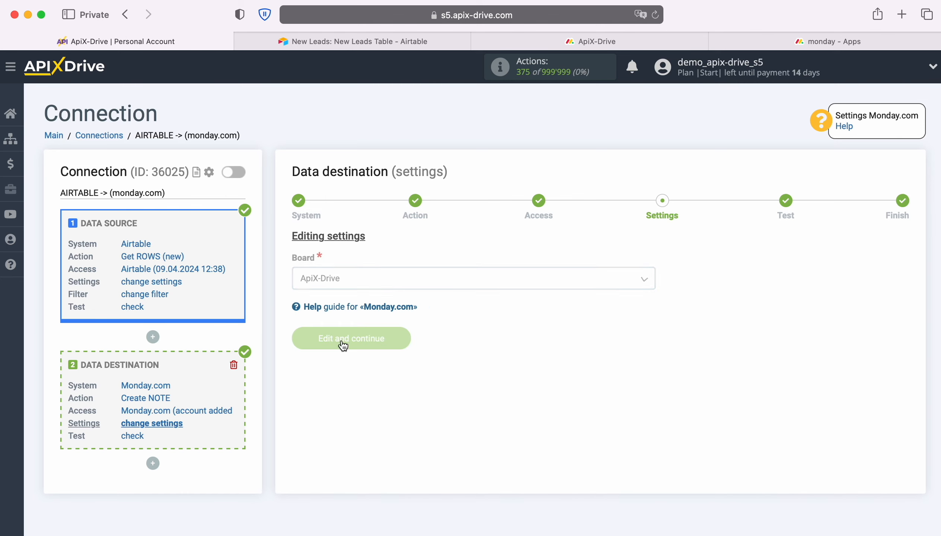
left_click(343, 342)
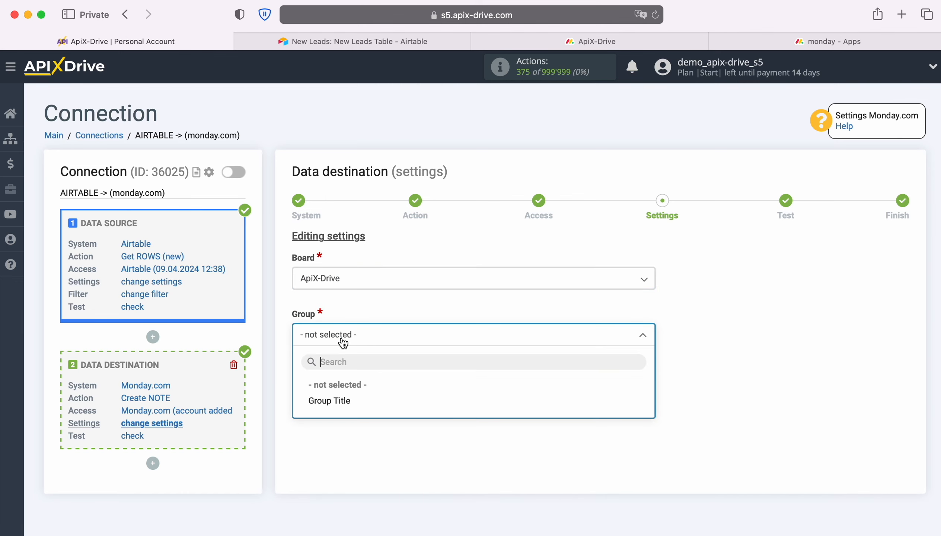
left_click(340, 400)
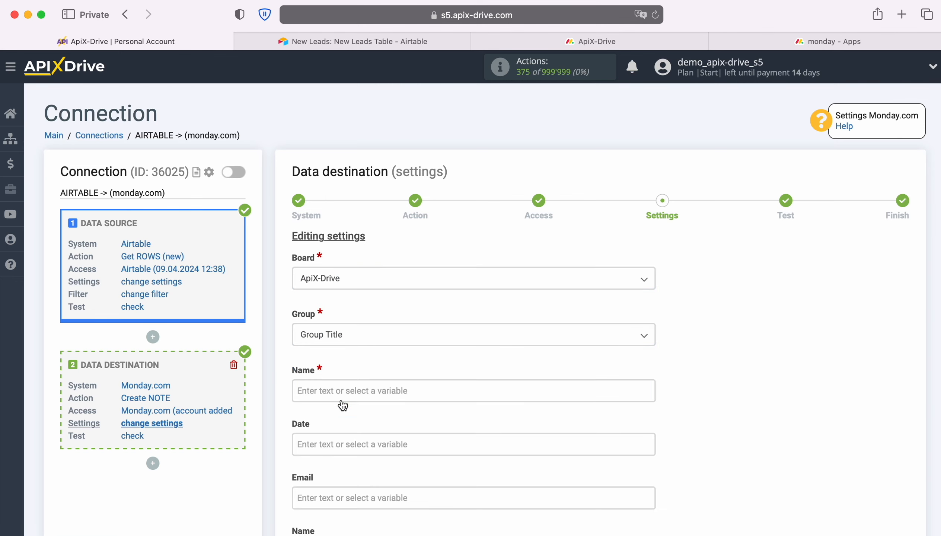
Step: Fill the required Name field with the text "New Row from AirTable" followed by the Airtable Name variable
scroll(342, 406, "down", 3)
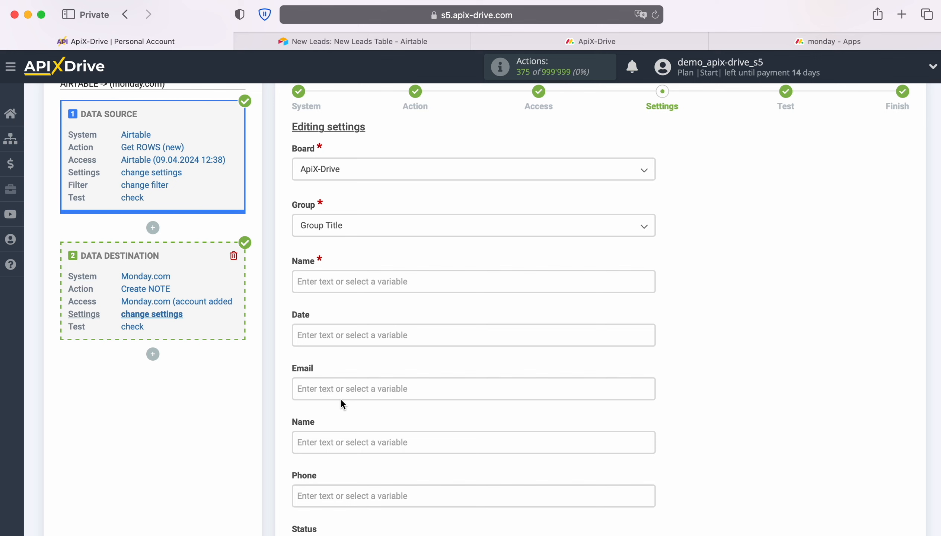
left_click(332, 281)
scroll(548, 309, "down", 3)
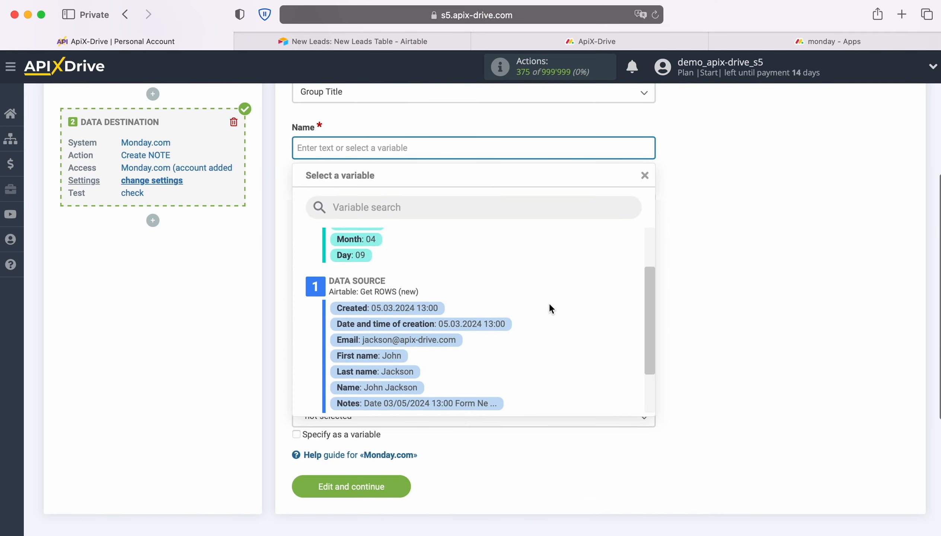
left_click(394, 387)
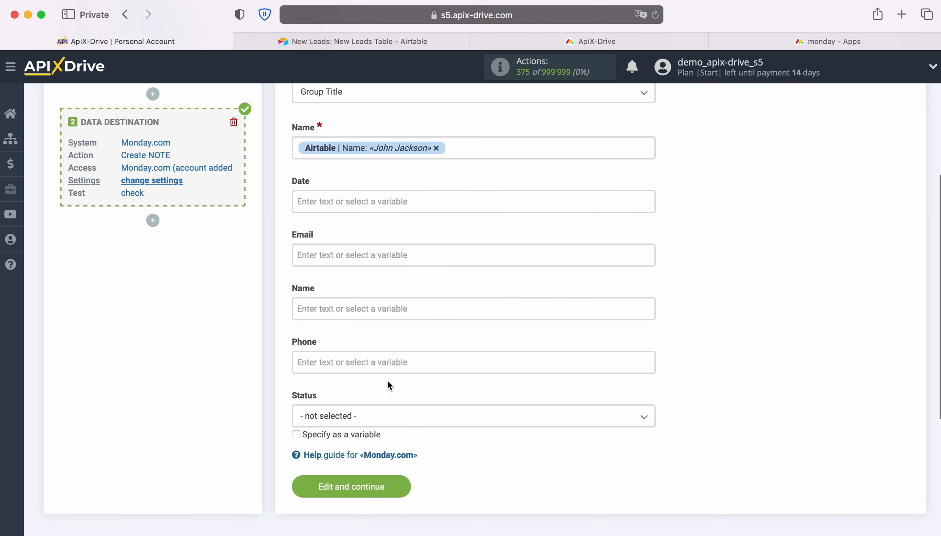
left_click(297, 147)
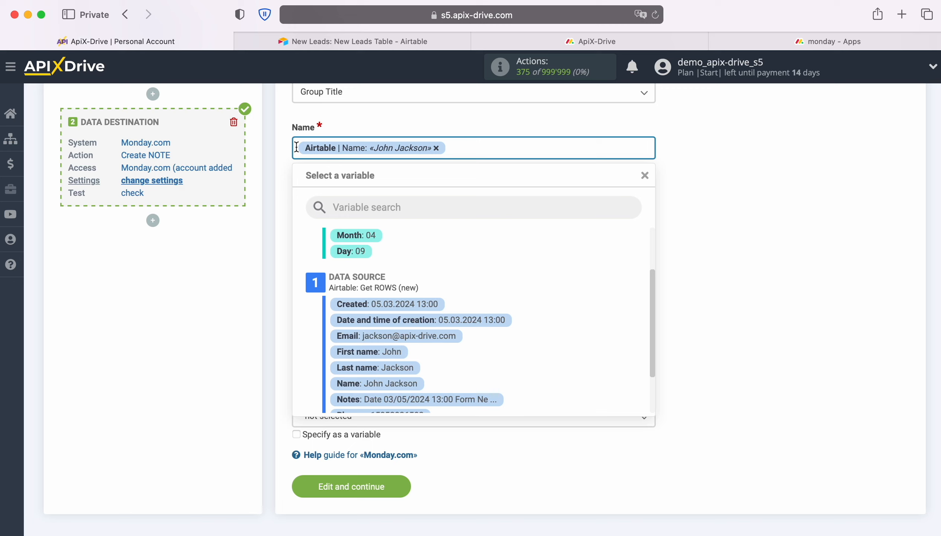
type("New Row ")
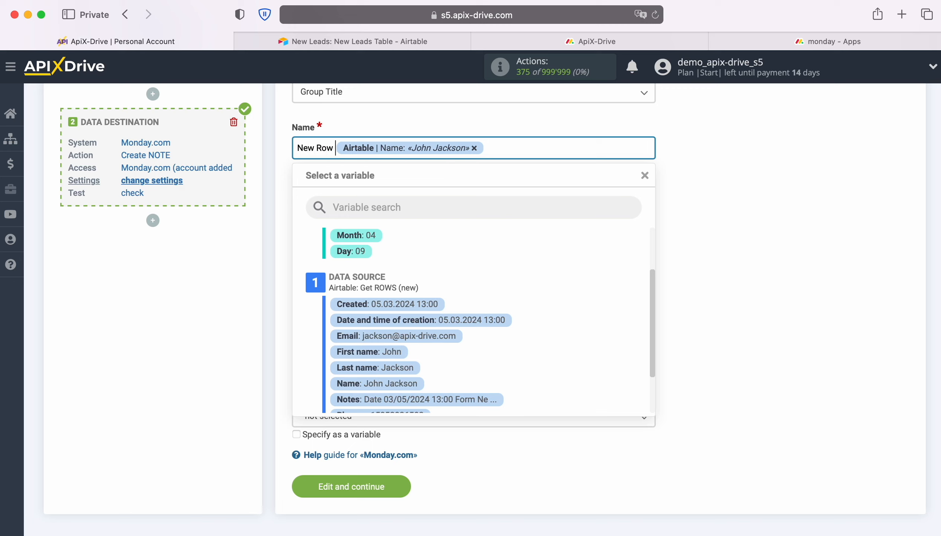
type("from AirTa")
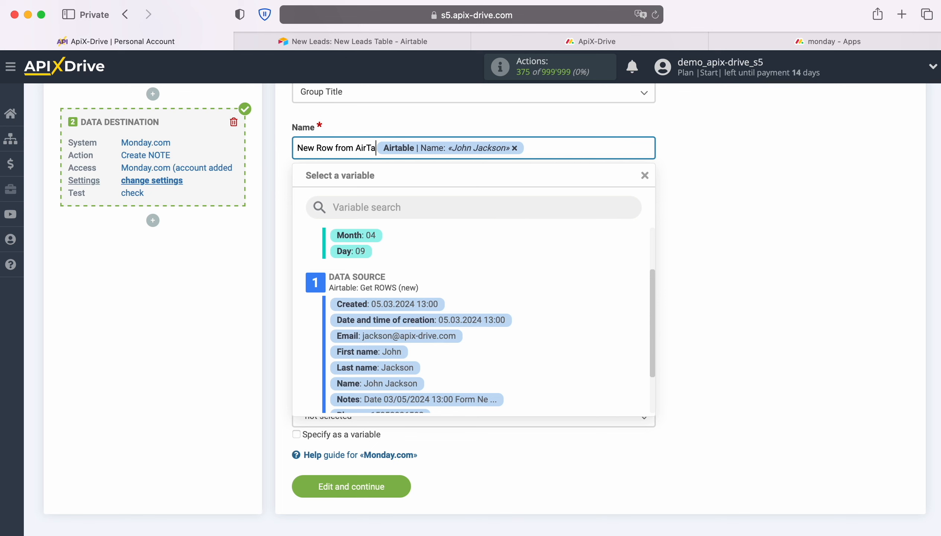
type("ble")
left_click(217, 249)
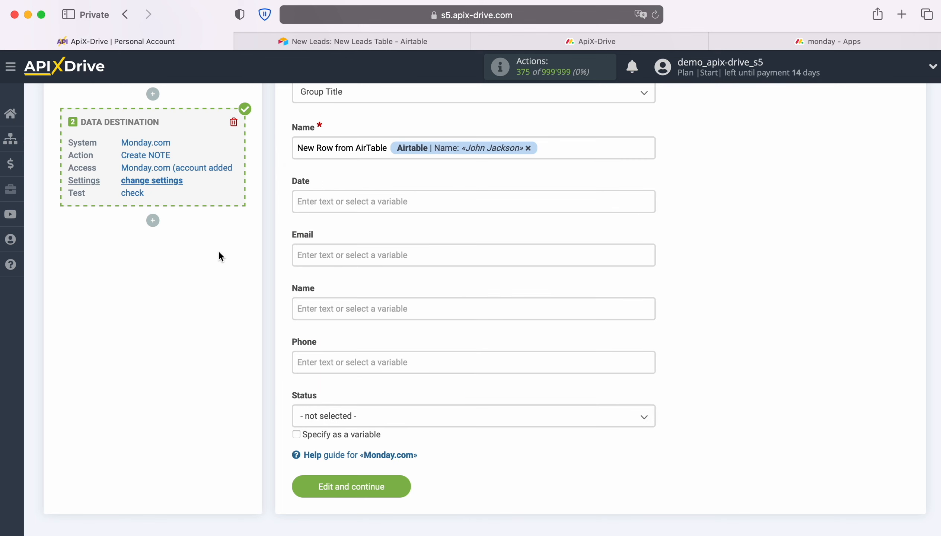
Step: Map the Date field to Airtable's Created variable and the Email field to its Email variable
left_click(328, 203)
scroll(536, 316, "down", 2)
scroll(536, 316, "down", 4)
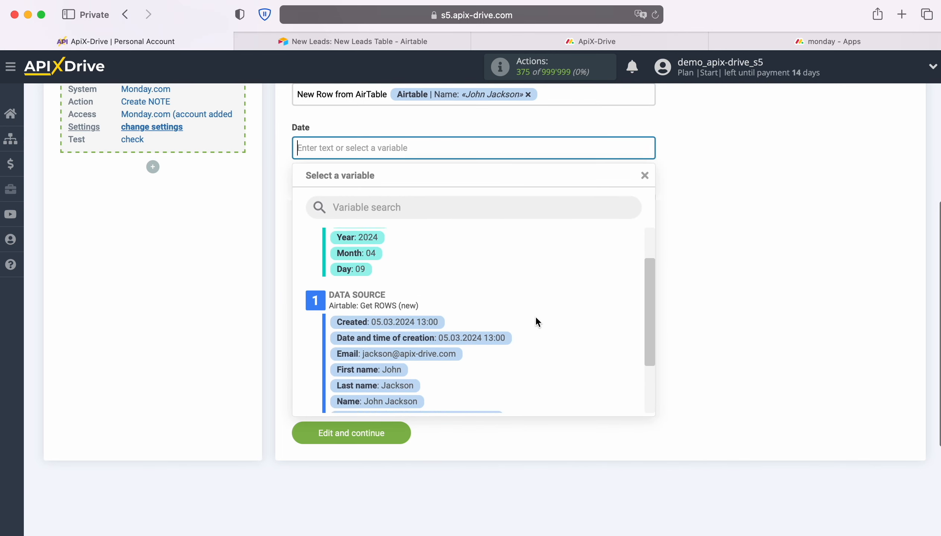
left_click(412, 314)
left_click(407, 200)
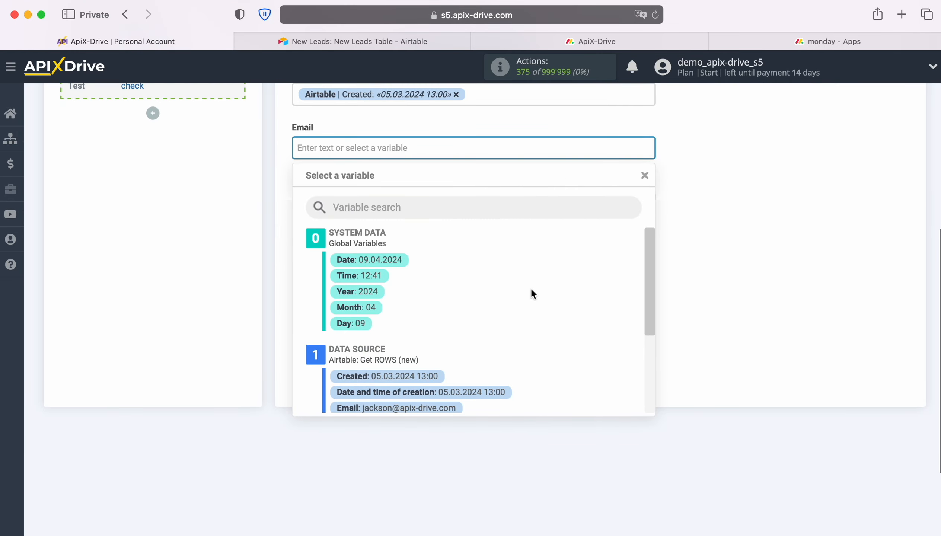
scroll(538, 293, "down", 3)
left_click(448, 333)
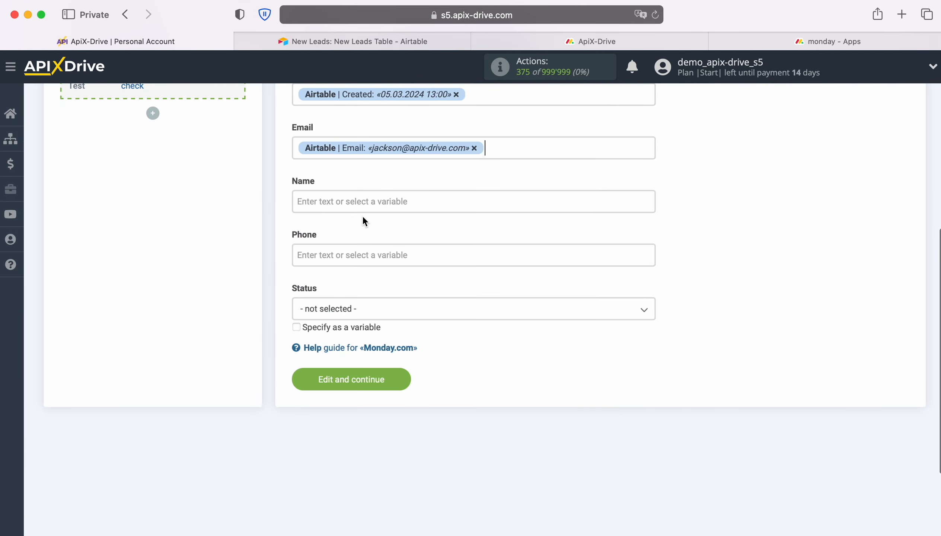
Step: Map the second Name field to Airtable's First name variable and the Phone field to its Phone variable
left_click(362, 209)
scroll(564, 317, "down", 3)
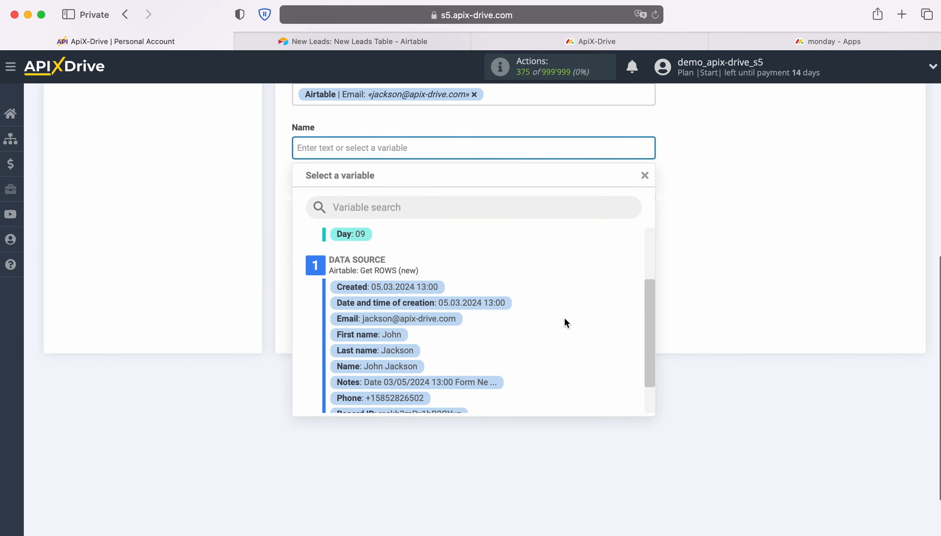
left_click(373, 334)
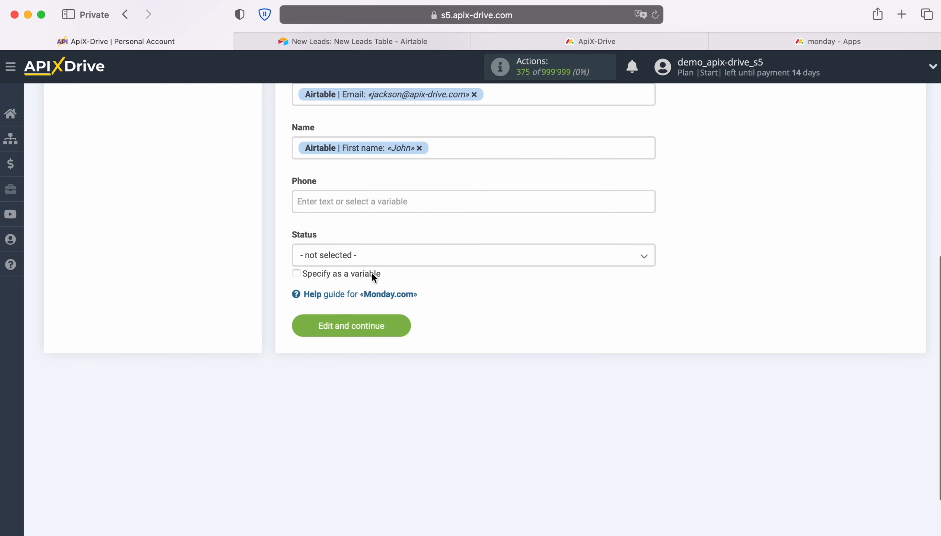
left_click(360, 200)
scroll(559, 312, "down", 5)
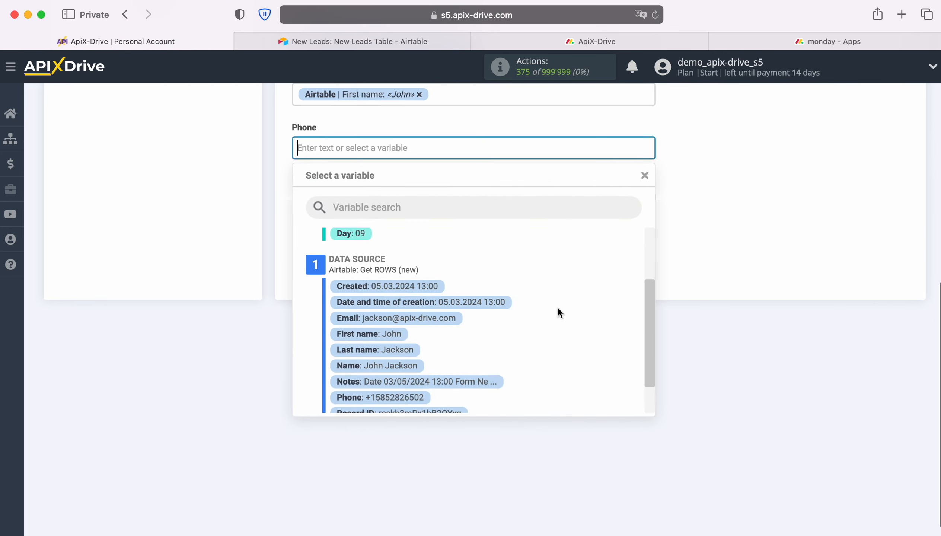
left_click(411, 380)
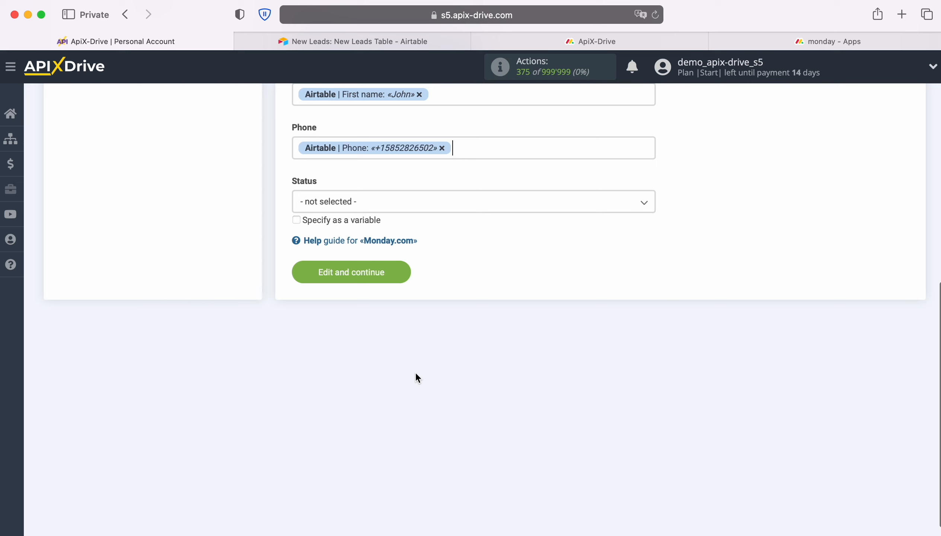
Step: Set the Status to Working on it and save the destination settings to continue to the test
left_click(389, 205)
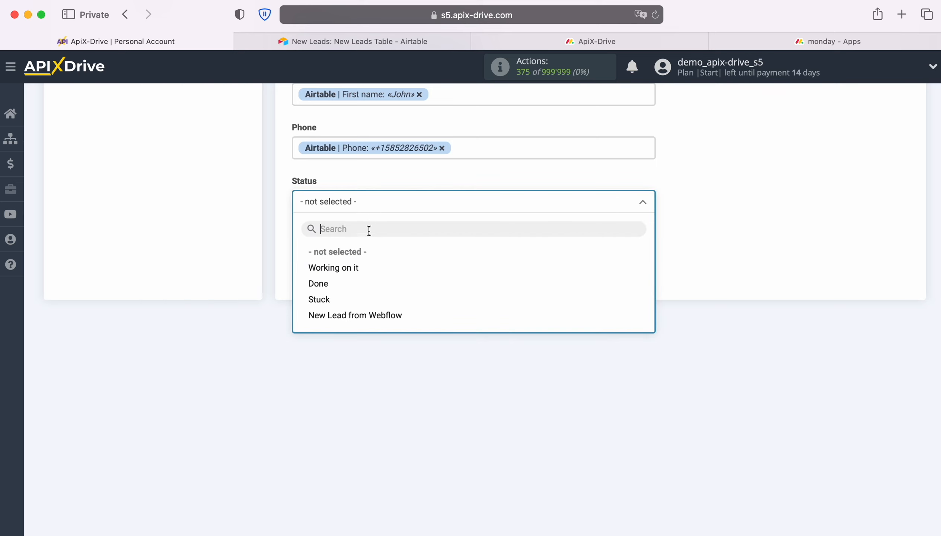
left_click(325, 269)
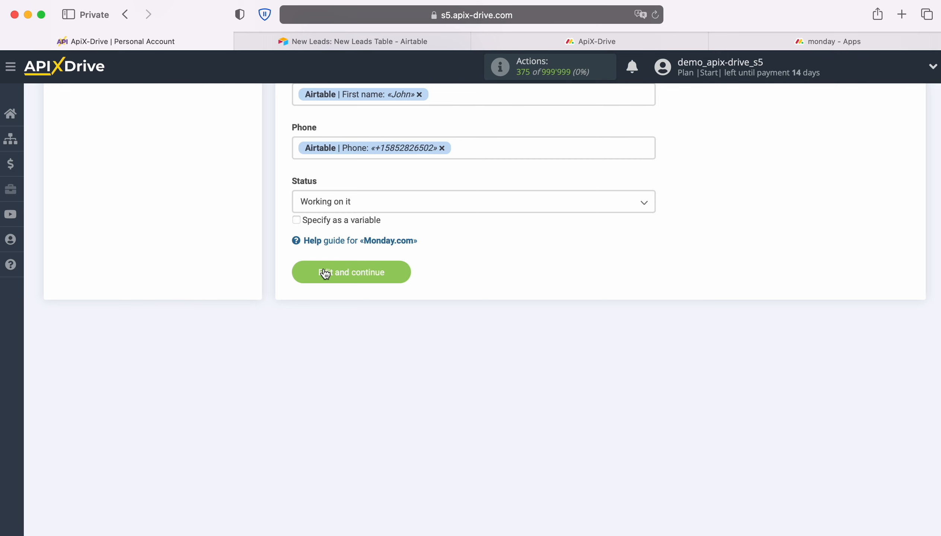
left_click(400, 269)
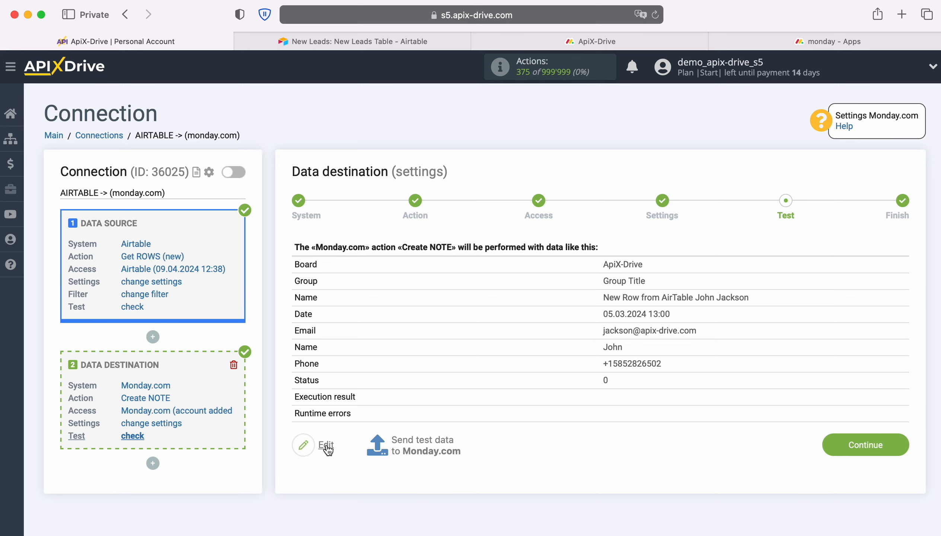
Step: Send the test data to Monday.com and switch to the ApiX-Drive board there to check the created item
left_click(423, 441)
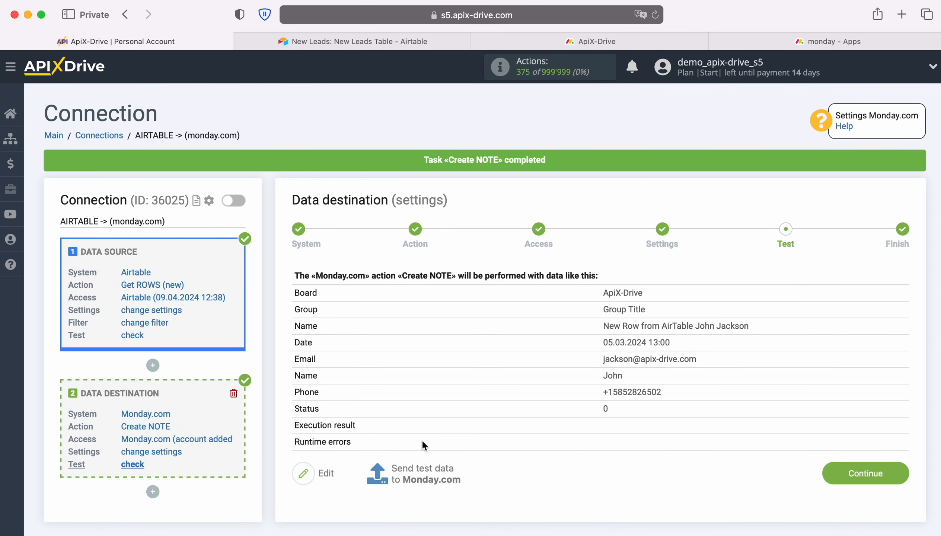
left_click(575, 42)
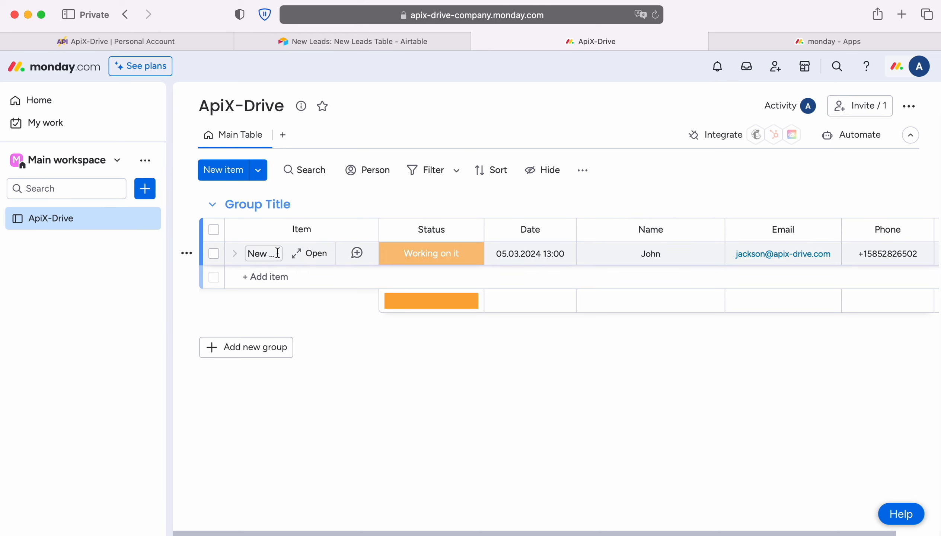
Step: Examine the created item's name and its Status, Date, Name, Email and Phone values on the Monday.com board
left_click(266, 253)
scroll(605, 253, "right", 1)
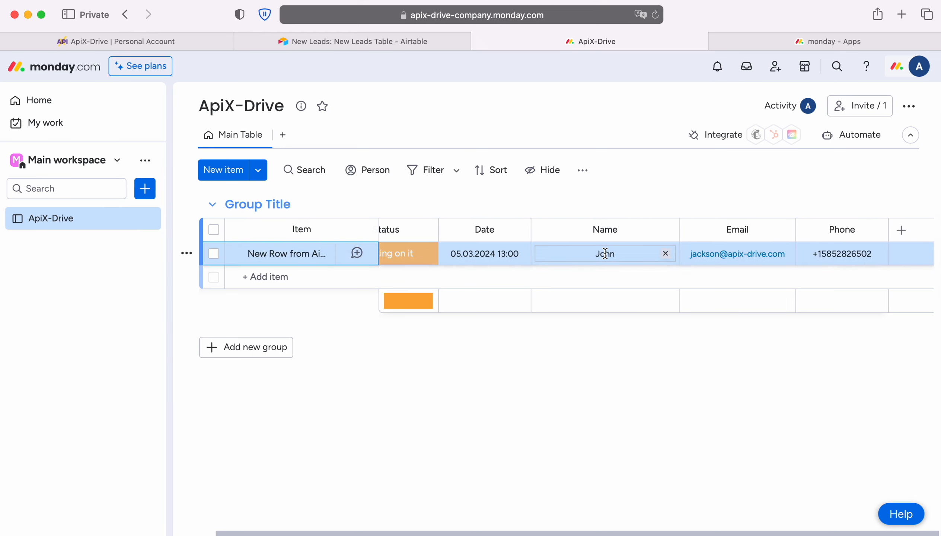
scroll(605, 253, "left", 2)
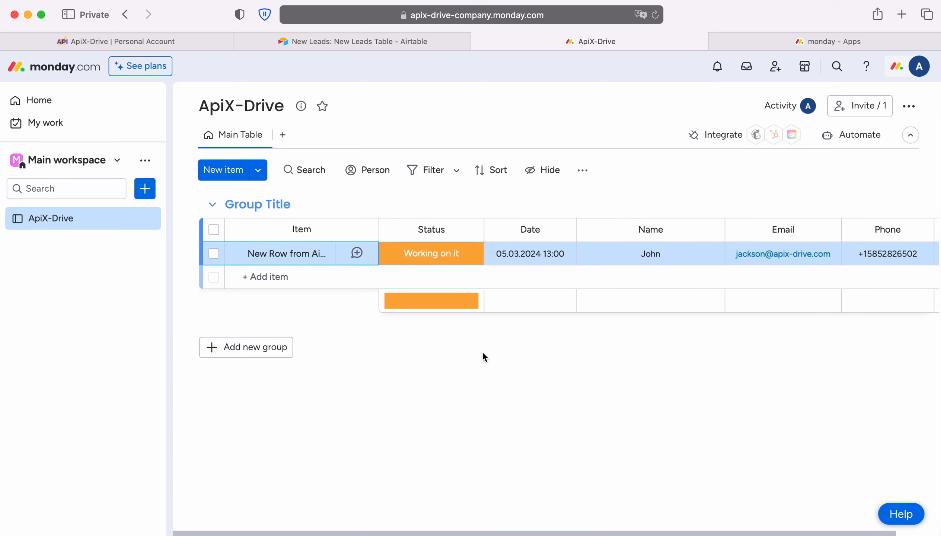
Step: Switch back to ApiX-Drive, finish the data destination setup past the test and enable auto-update for the connection
left_click(176, 36)
left_click(903, 468)
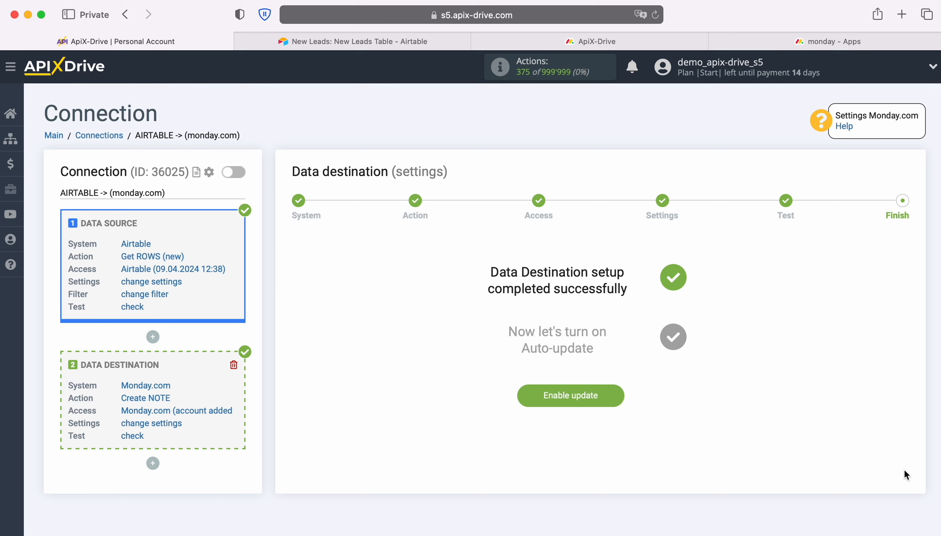
left_click(613, 393)
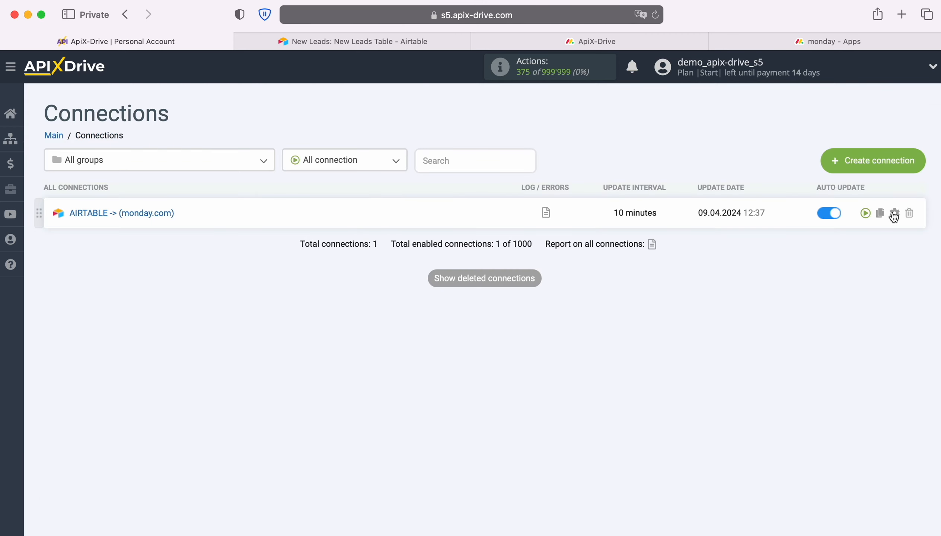
Step: Set the update interval of the AIRTABLE -> (monday.com) connection to 5 minutes and save its setup
left_click(894, 213)
left_click(552, 307)
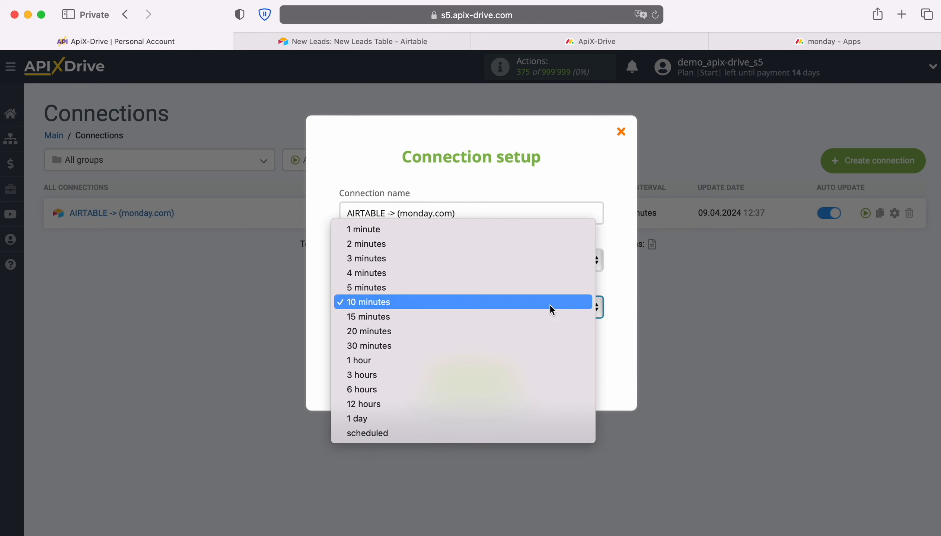
left_click(530, 288)
left_click(517, 376)
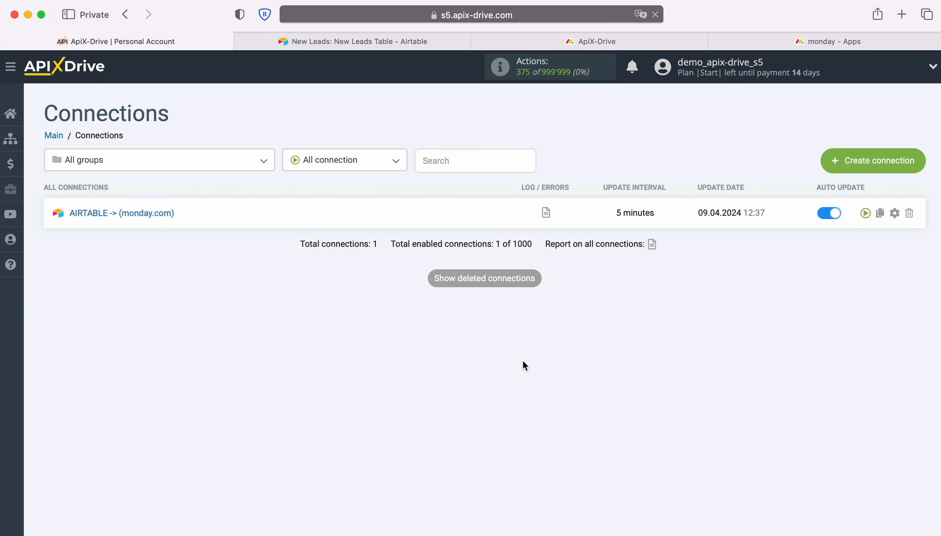